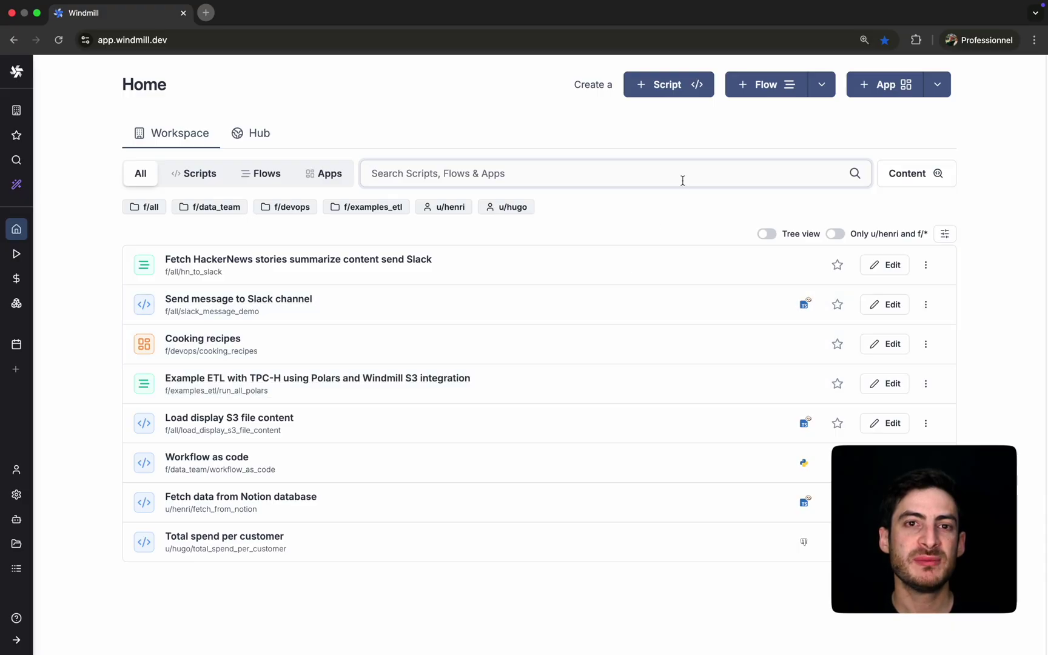
Step: Start a new untitled app from the Windmill Home page's '+ App' button
left_click(884, 85)
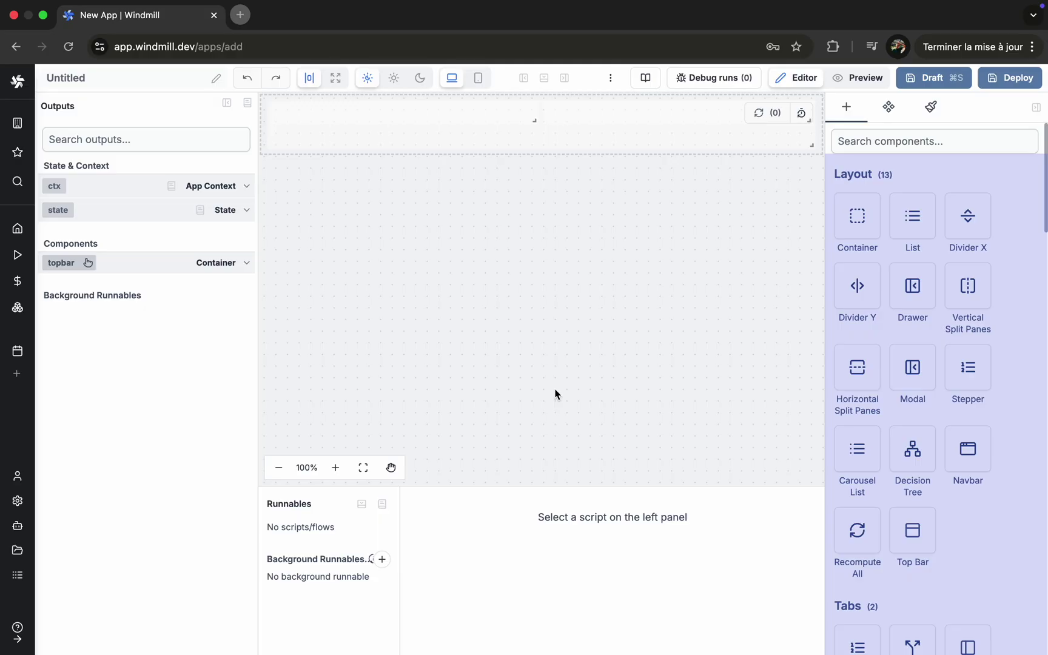
scroll(933, 437, "down", 10)
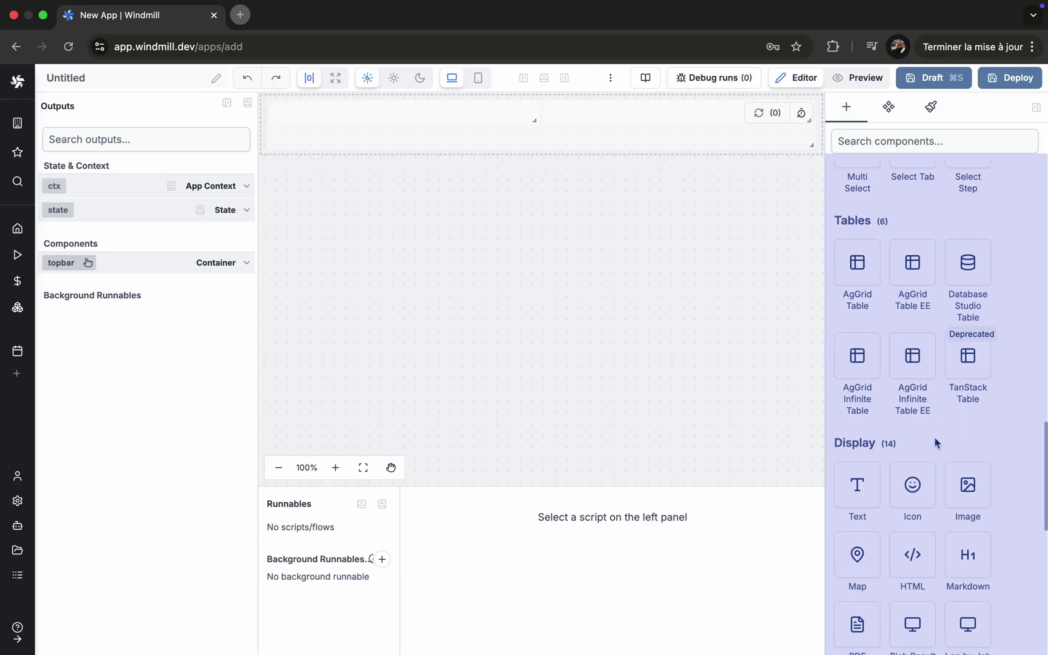
scroll(934, 437, "up", 10)
scroll(933, 437, "down", 12)
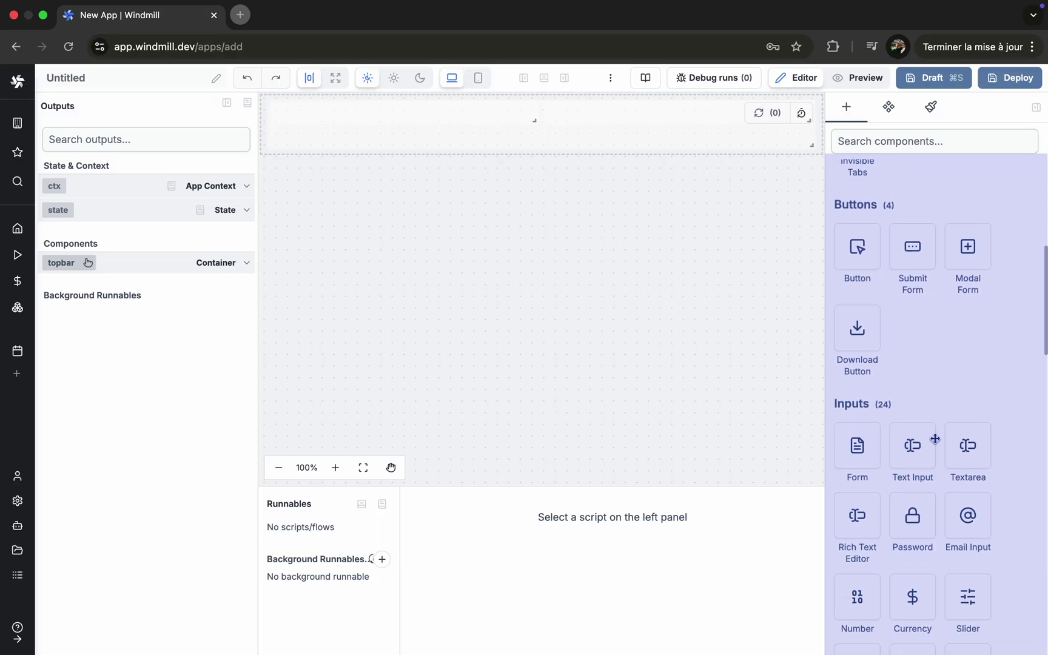
scroll(934, 438, "down", 1)
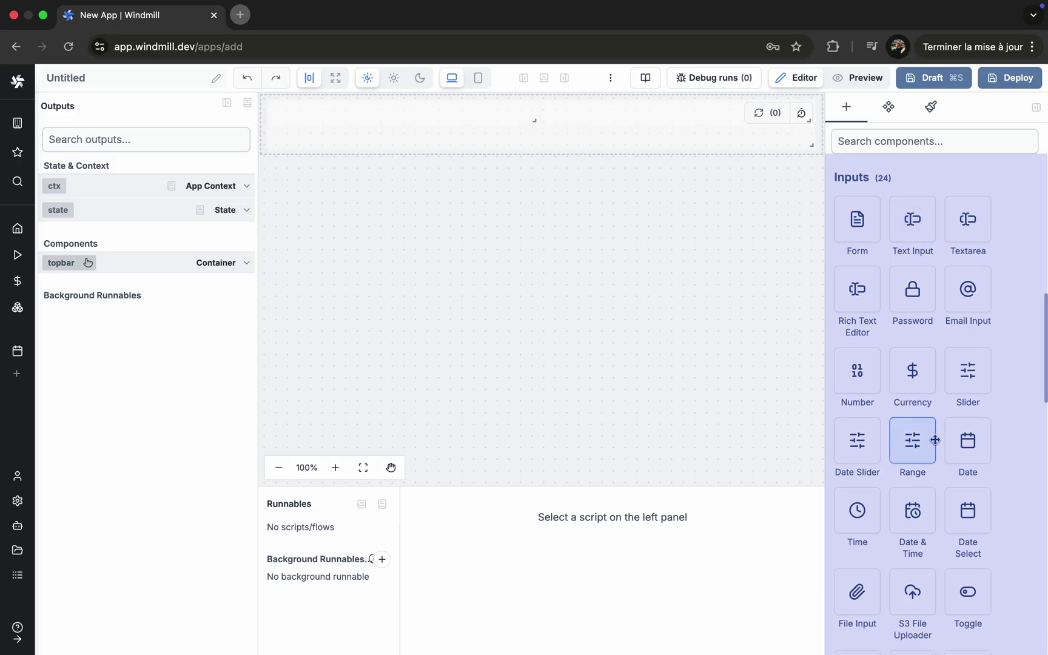
Step: Add a 0–42 Slider to the topbar and set its value to 25
left_click(962, 382)
mouse_move(363, 162)
left_mouse_down()
mouse_move(395, 159)
mouse_move(316, 164)
mouse_move(404, 164)
mouse_move(376, 166)
left_mouse_up()
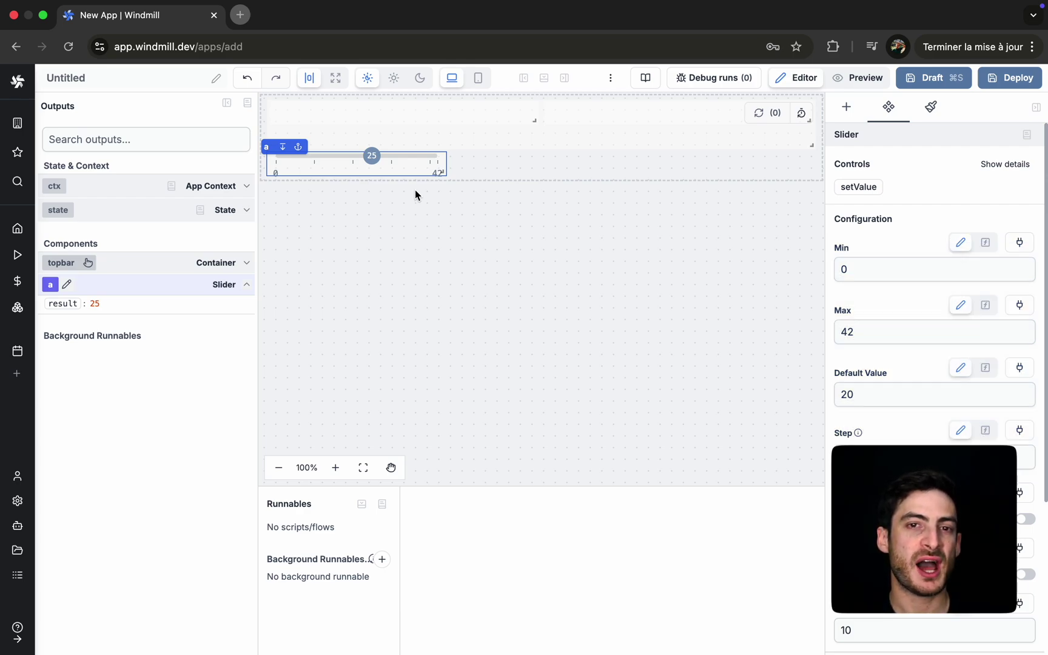
Step: Add a Text component with the template '${a.result} is big'
left_click(646, 204)
left_click(846, 107)
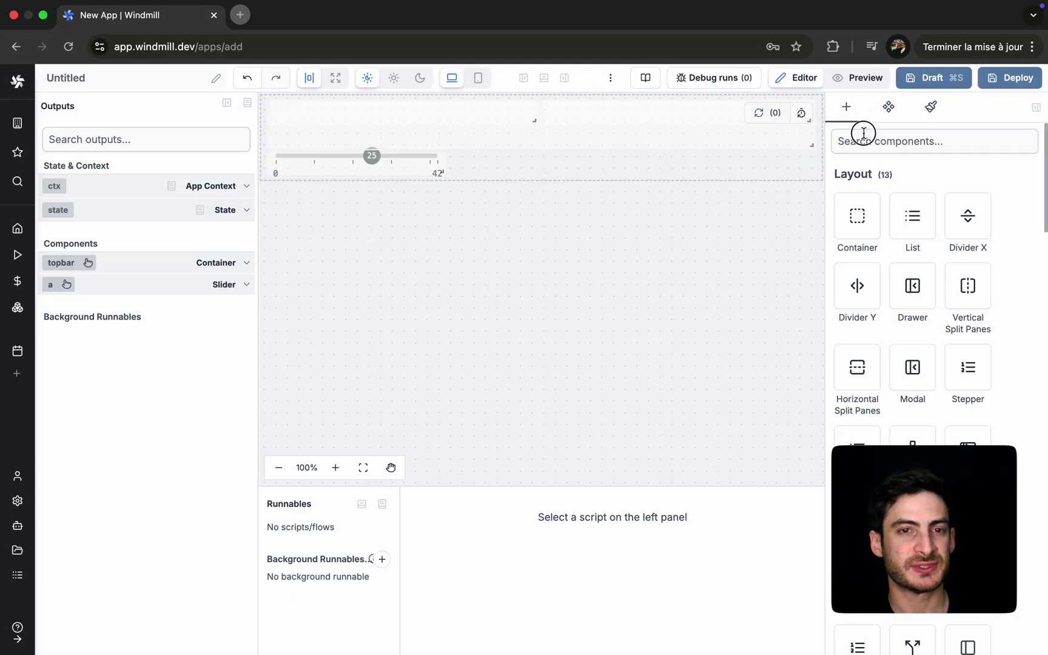
type("text")
left_click(856, 331)
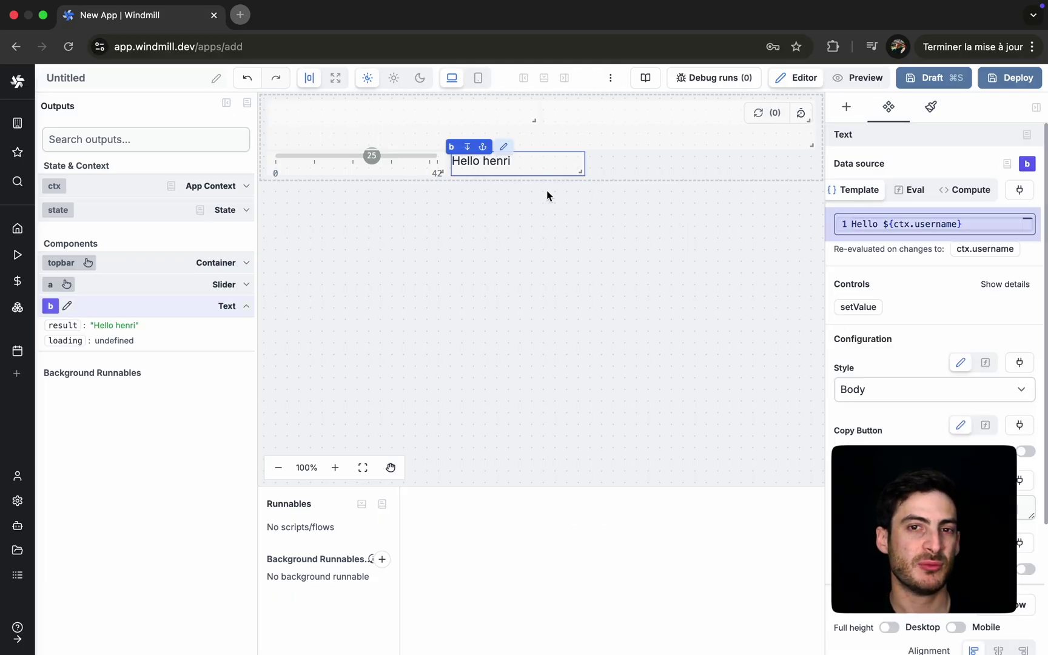
left_click_drag(883, 224, 925, 224)
key("BackSpace")
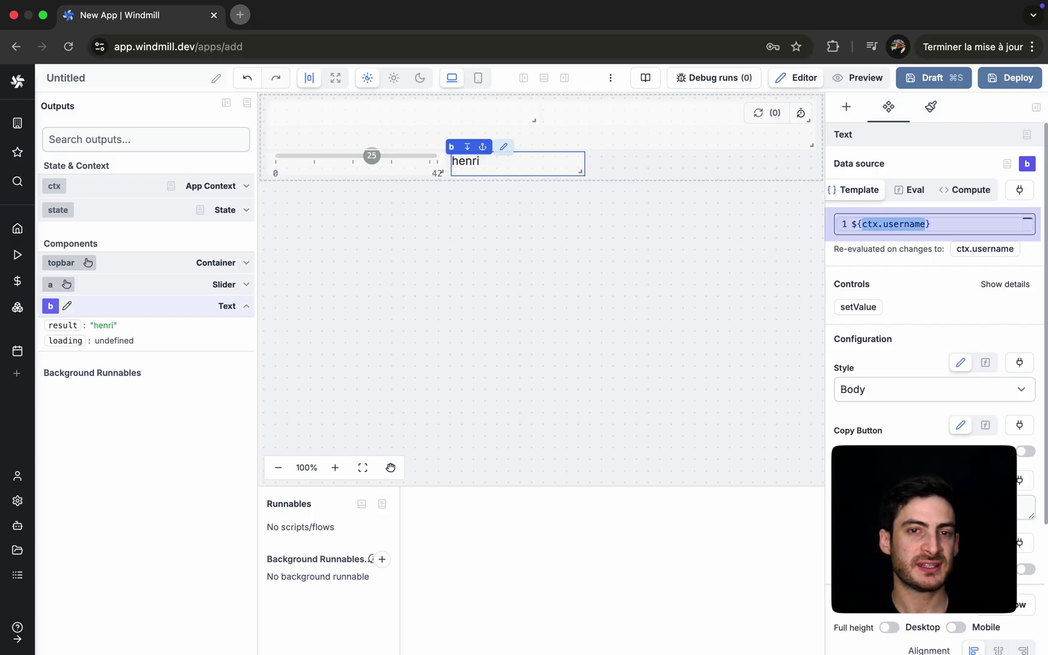
type("a.result")
key("End")
type("is big")
Step: Set the slider's maximum to 10 so the text reads '4 is big'
left_click_drag(372, 156, 338, 165)
double_click(912, 329)
type("10")
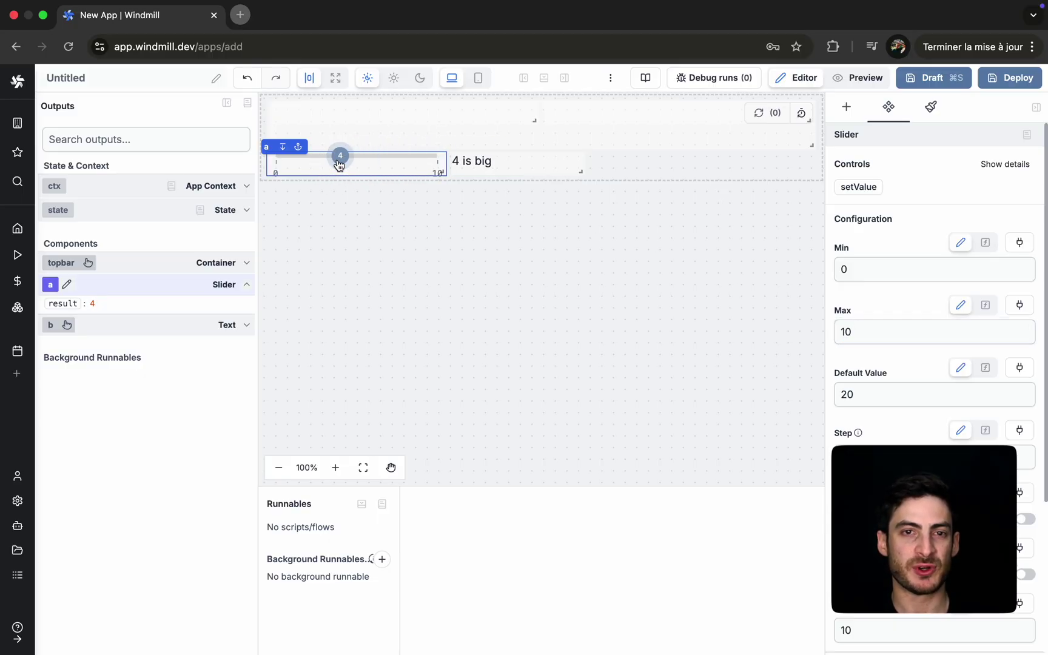
left_click(704, 352)
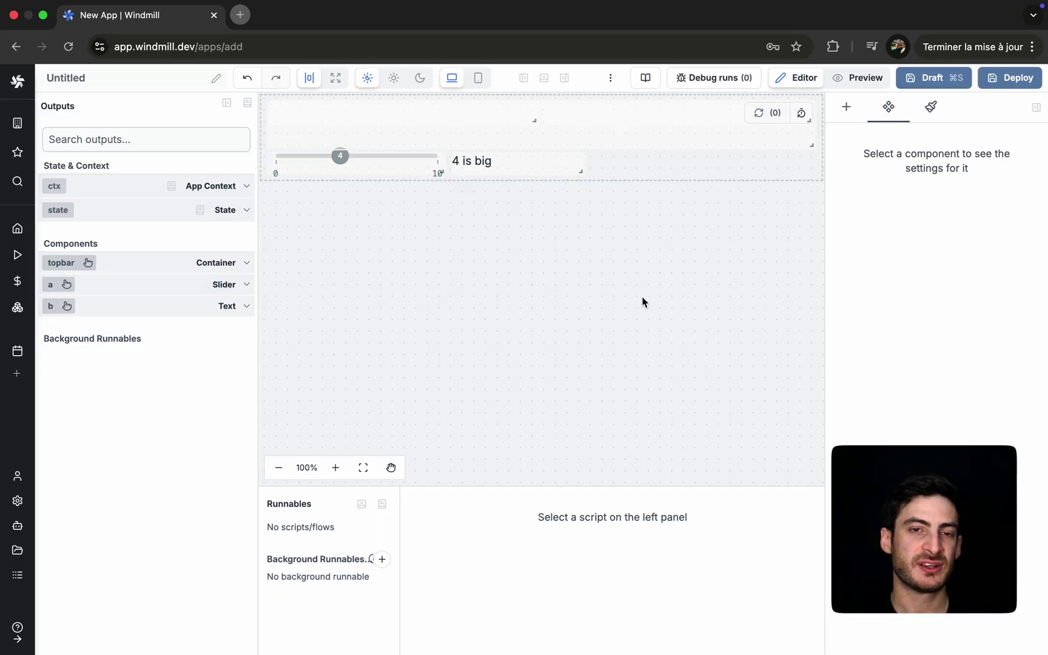
Step: Delete the slider and the text component from the canvas
left_click(269, 155)
key("Delete")
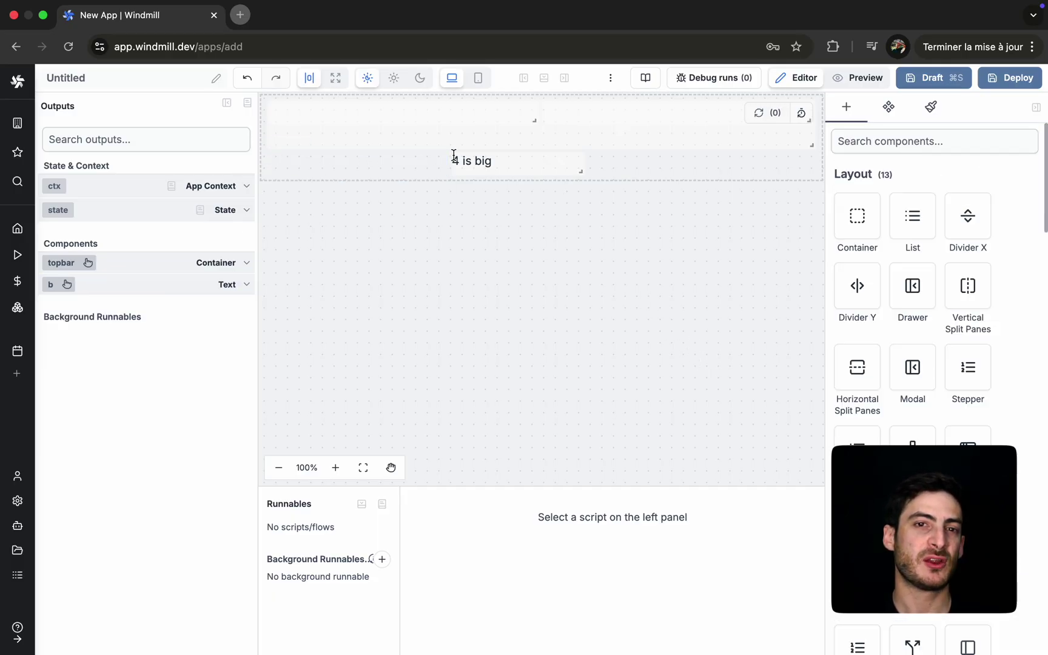
left_click(454, 157)
key("Delete")
Step: Add a Tabs component and switch between its First and Second tabs
left_click(899, 150)
type("tabs")
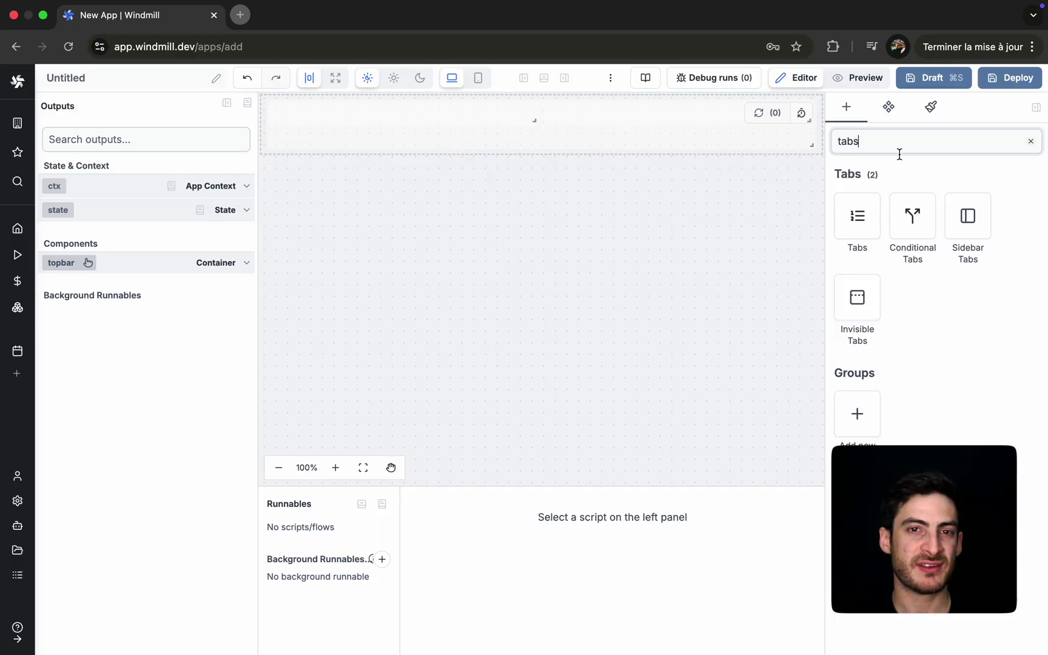
left_click(857, 219)
left_click(353, 163)
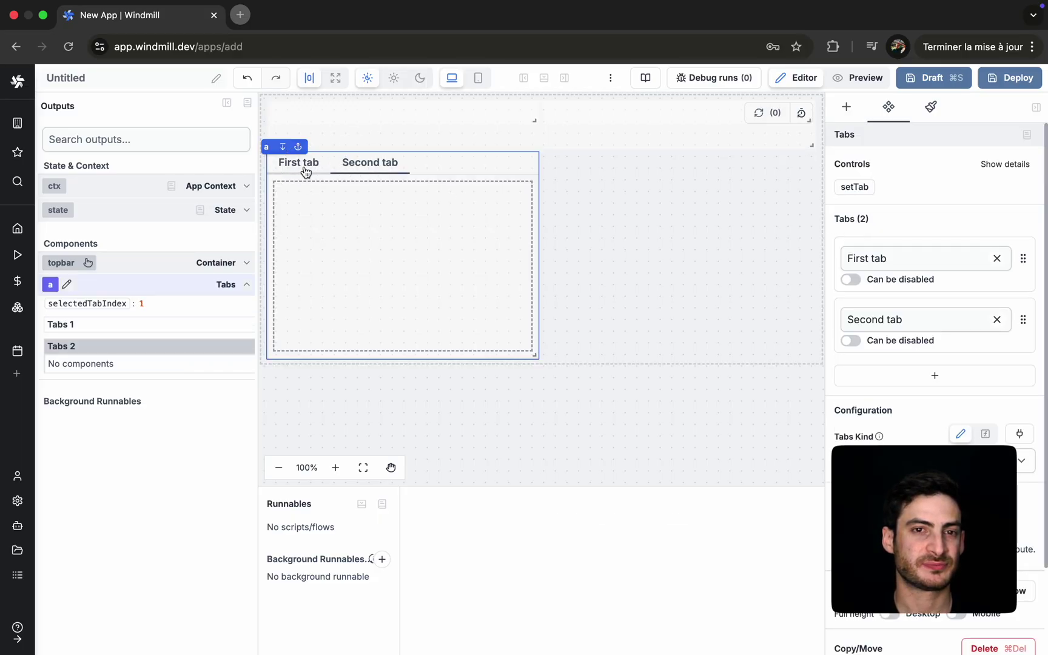
left_click(305, 171)
left_click(344, 164)
left_click(298, 163)
left_click(793, 163)
left_click(840, 109)
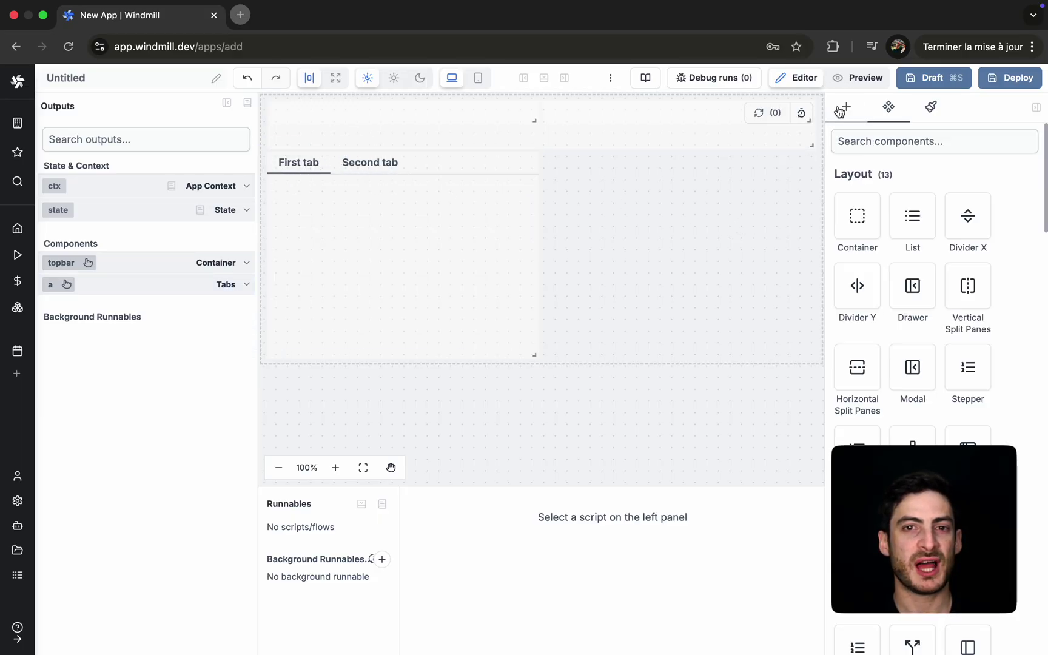
left_click(866, 141)
Step: Add a 'Press me' button running a TypeScript (Bun) inline script that returns x, tested with 'test'
type("butt")
left_click(865, 219)
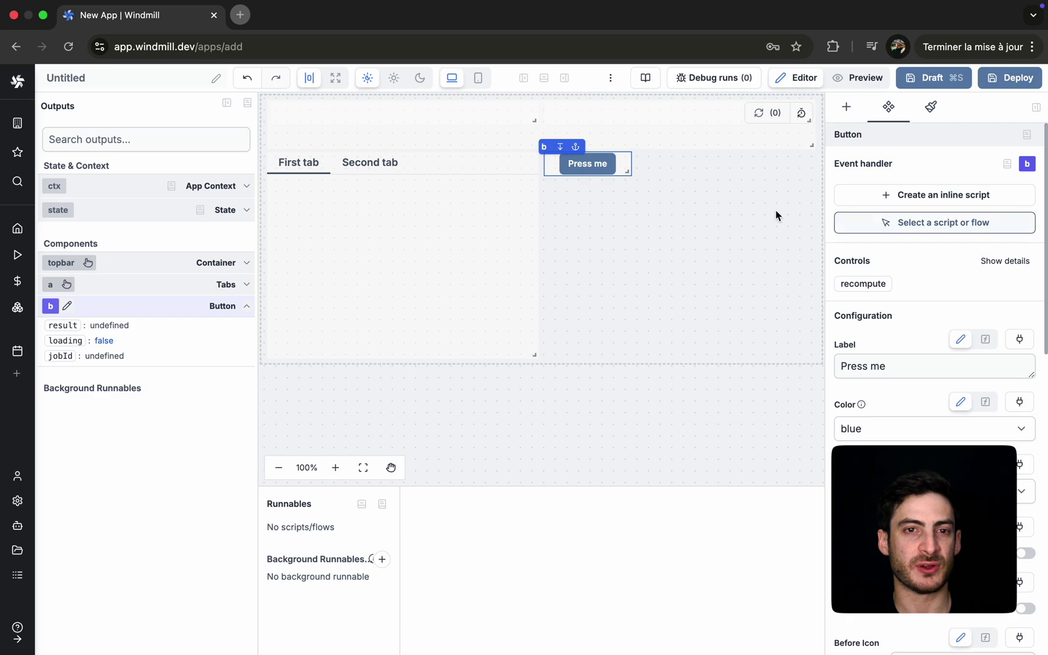
left_click(901, 194)
left_click(465, 564)
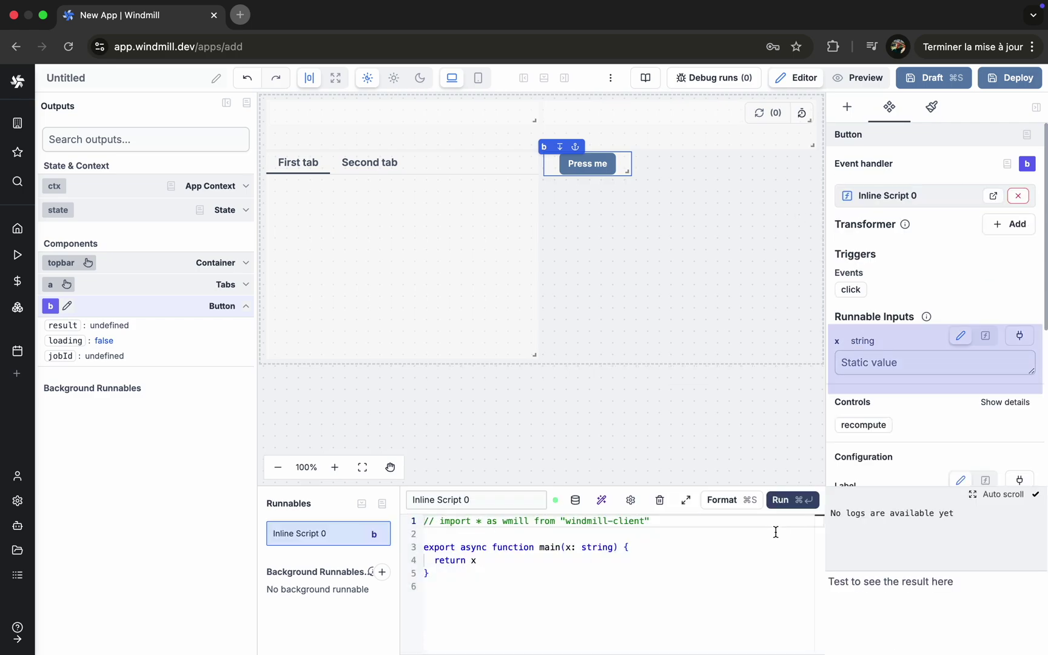
left_click(863, 359)
type("test")
left_click(781, 499)
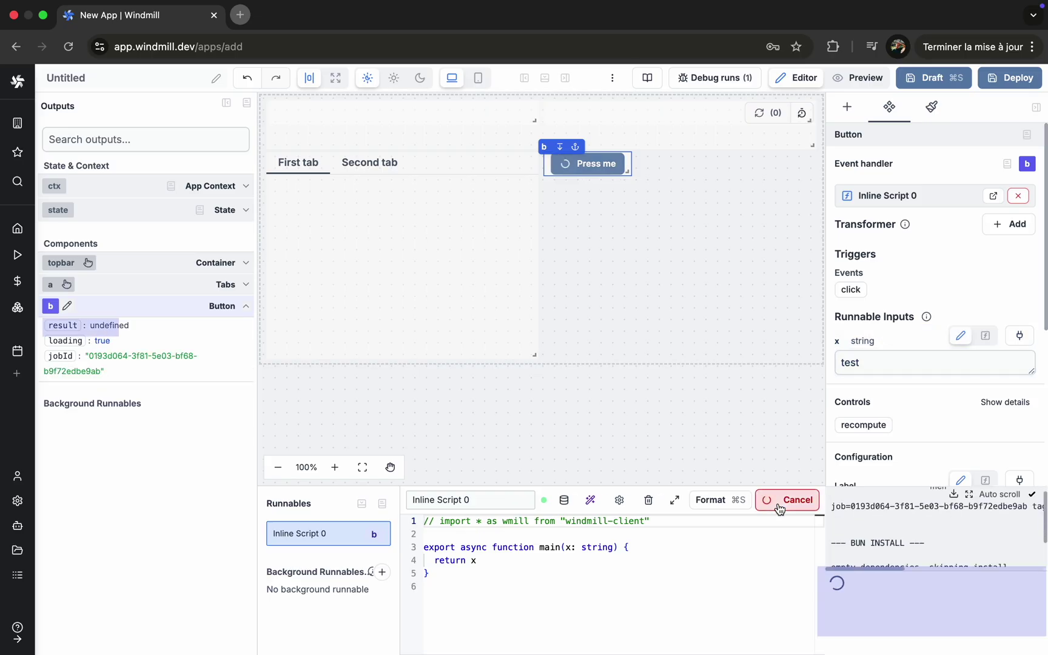
left_click(740, 553)
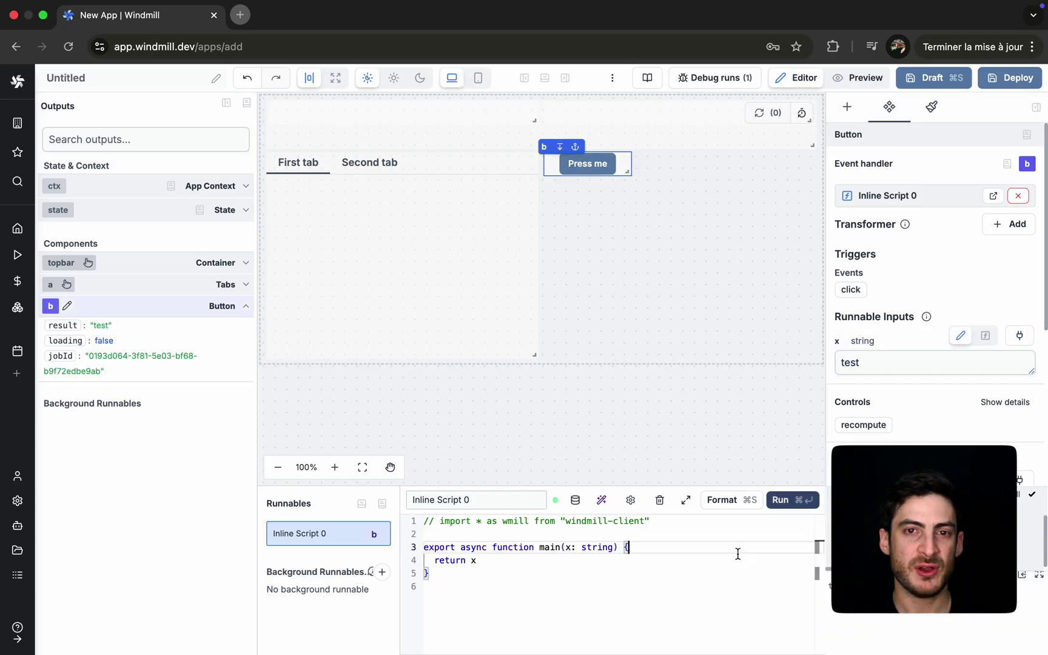
Step: Add a widened Text Input inside the first tab
left_click(416, 256)
left_click(847, 107)
type("text")
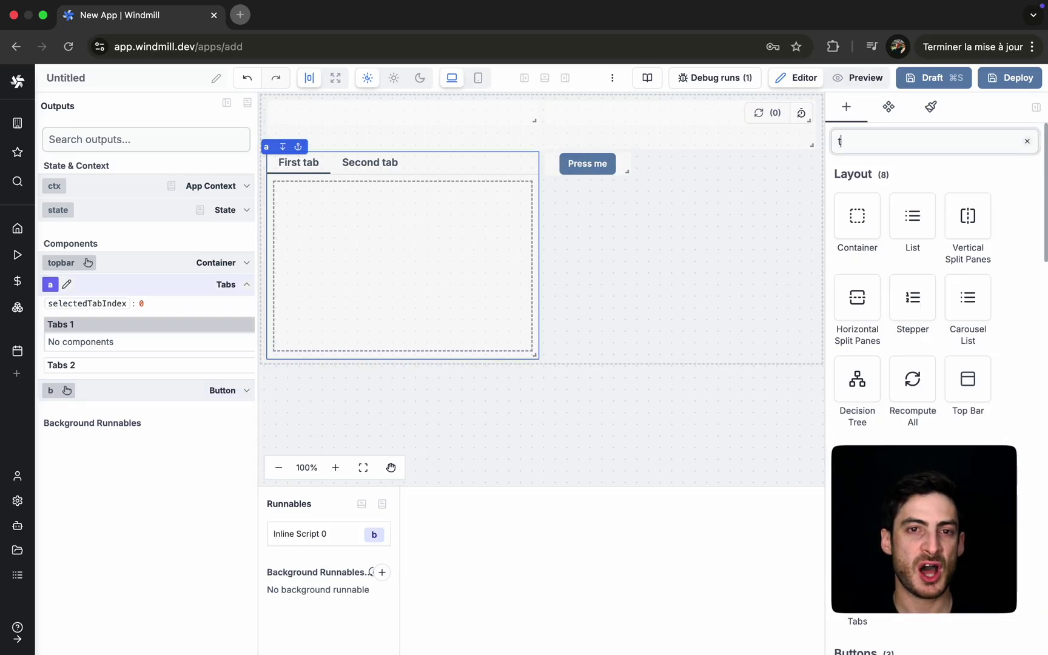
left_click(857, 216)
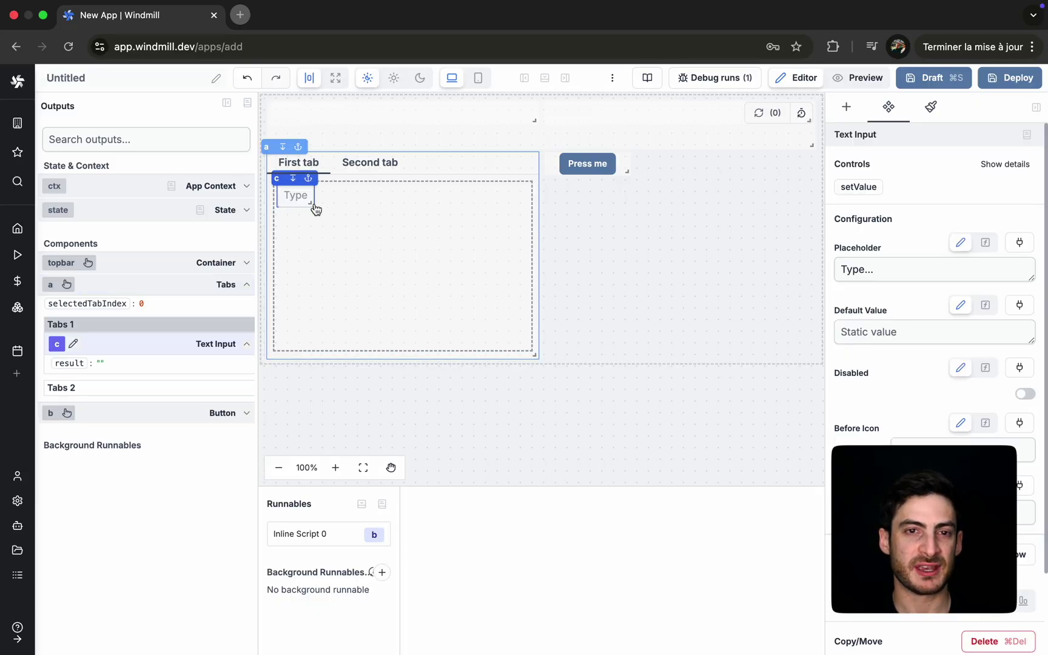
left_click_drag(312, 204, 461, 228)
Step: Add a widened greeting Text component inside the Second tab
left_click(383, 175)
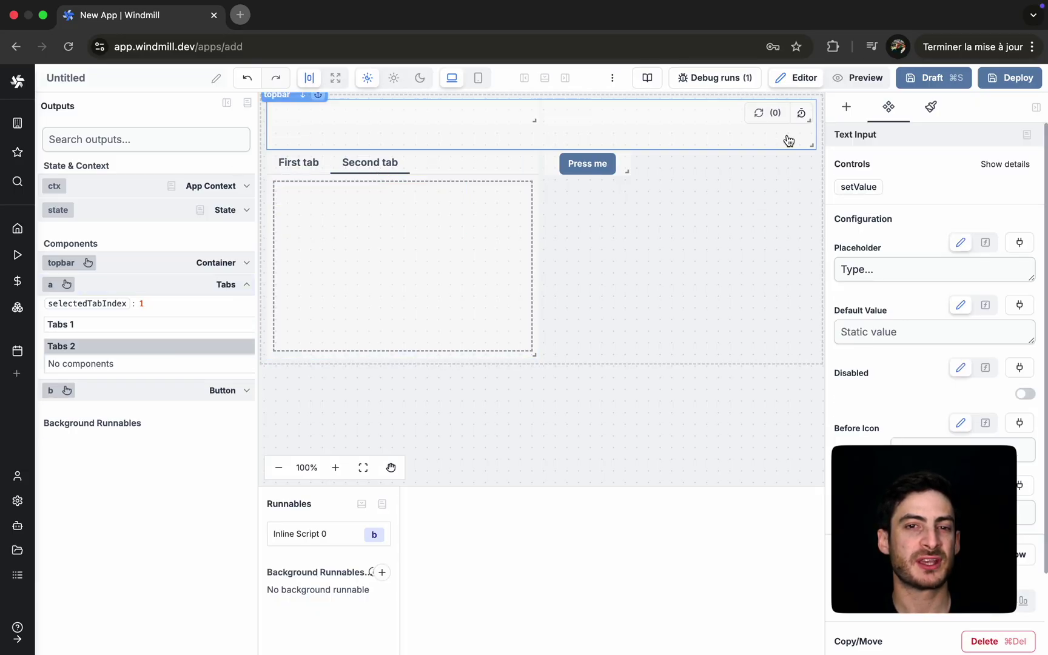
left_click(846, 106)
type("text")
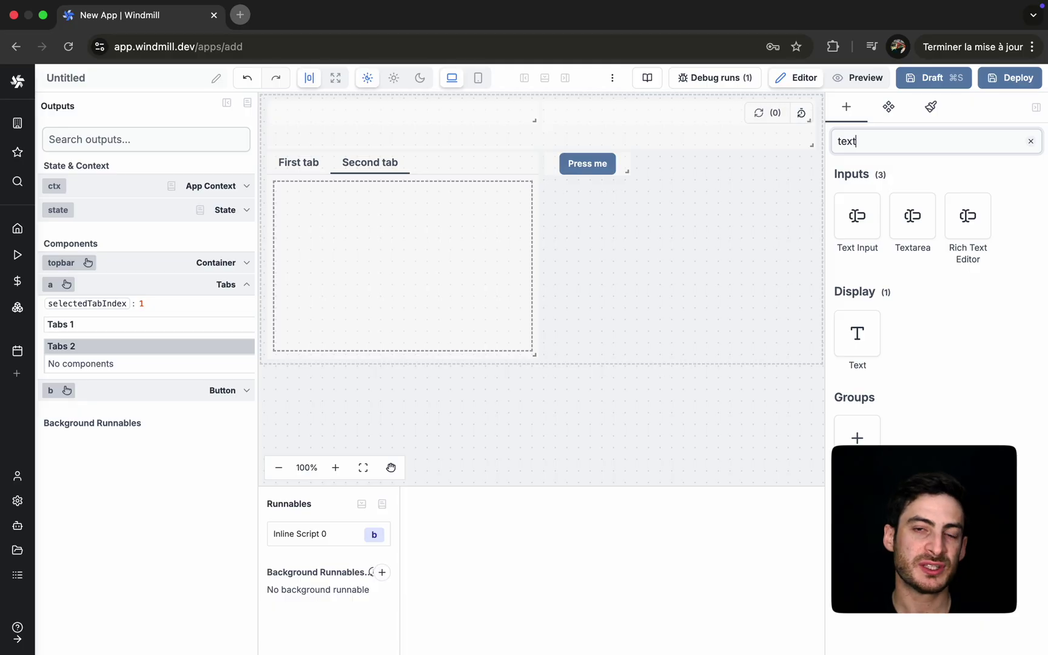
left_click(866, 313)
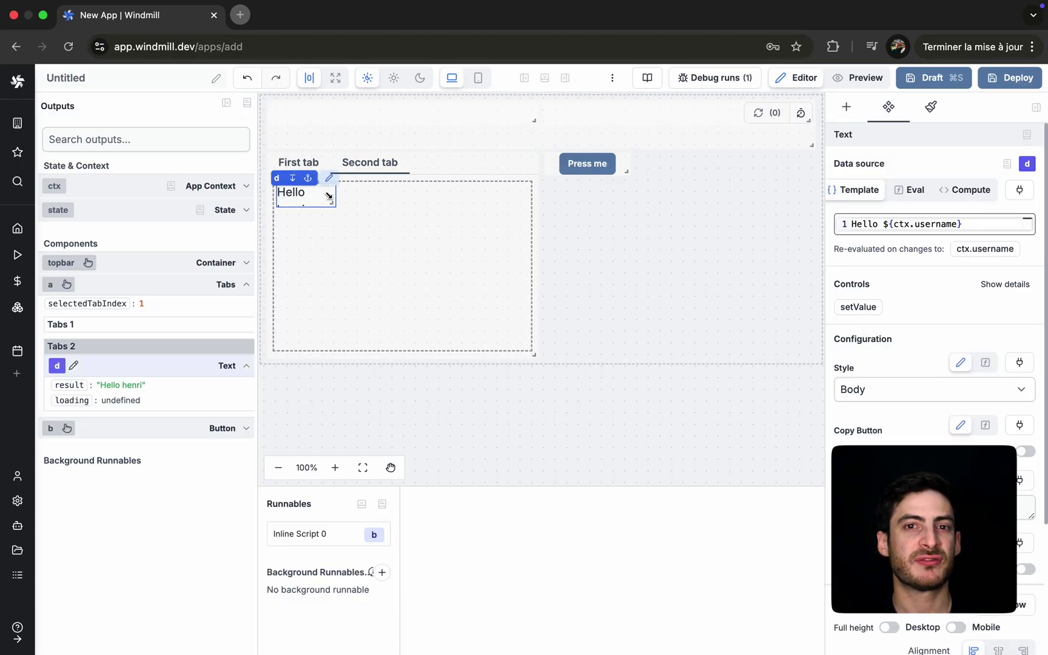
left_click_drag(331, 200, 430, 210)
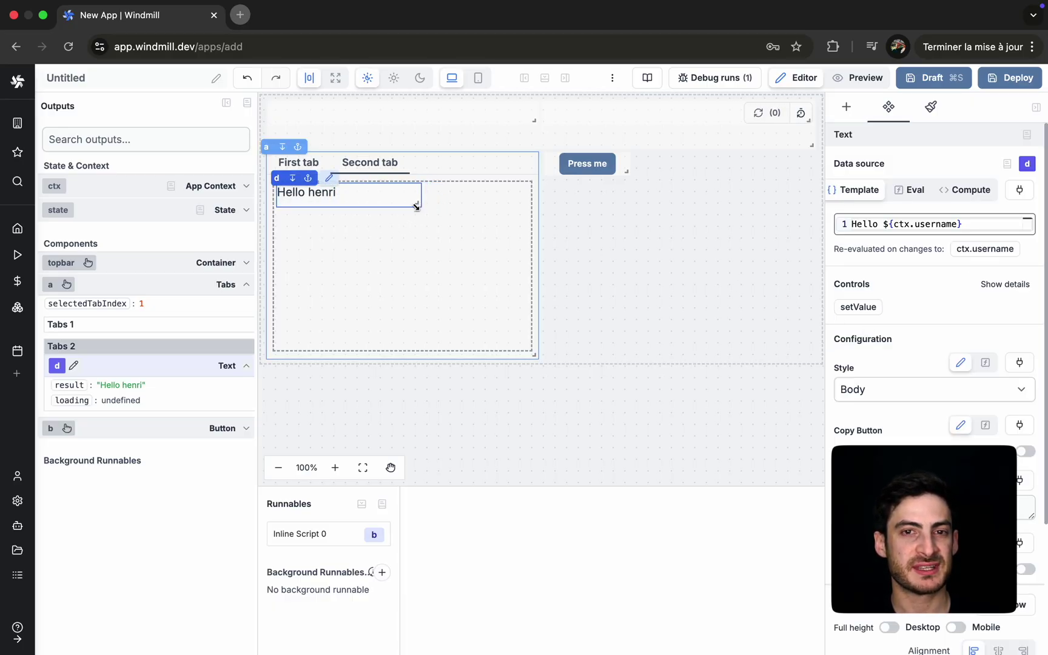
Step: Bind the Second tab's text to the Press me button's result
left_click(1019, 189)
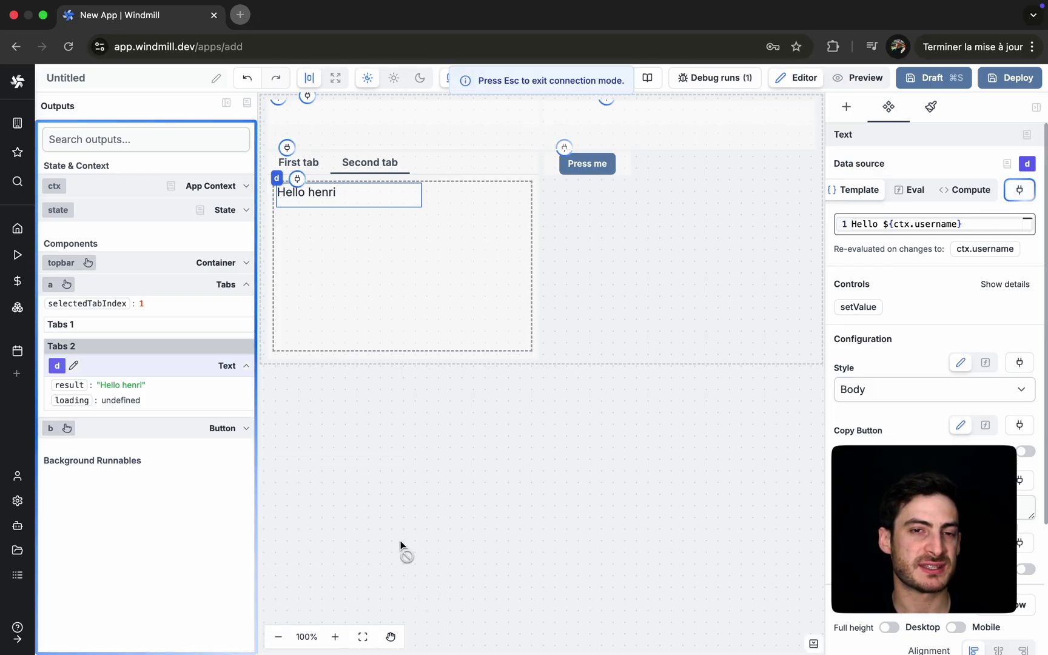
left_click(596, 177)
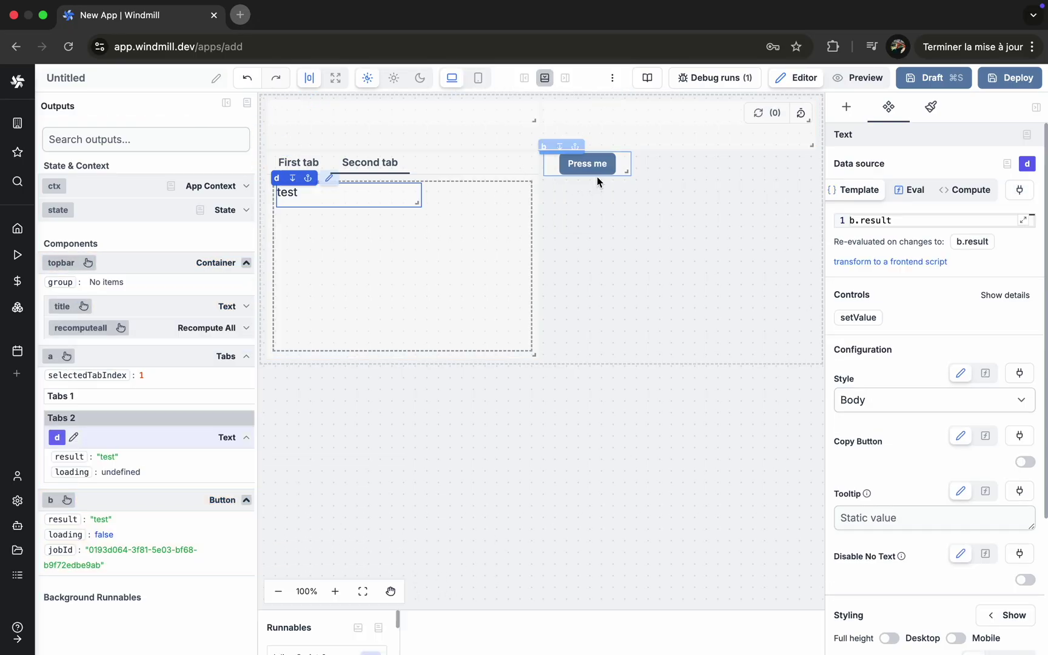
left_click(297, 163)
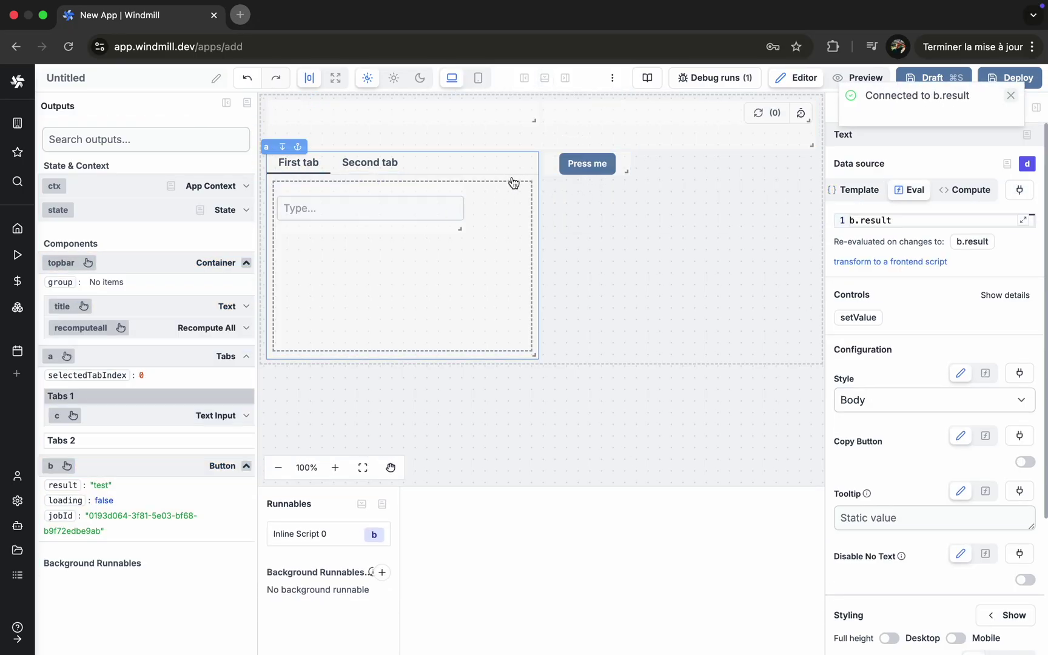
Step: Link the button's input x to c.result and return '${x} is a great name'
left_click(585, 162)
left_click(1019, 336)
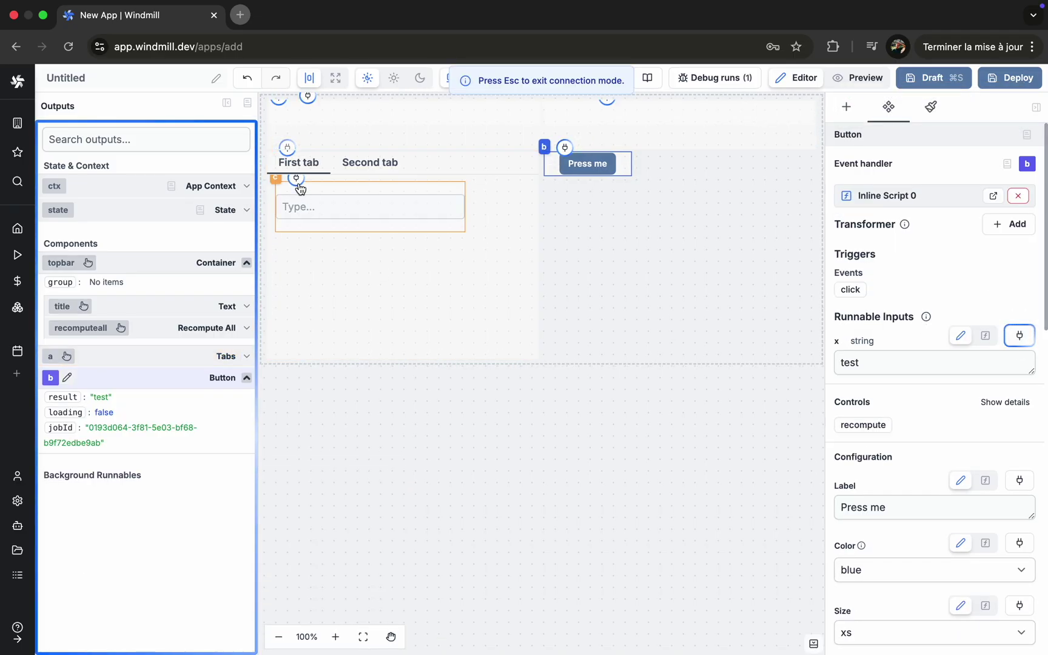
left_click(324, 206)
left_click(321, 208)
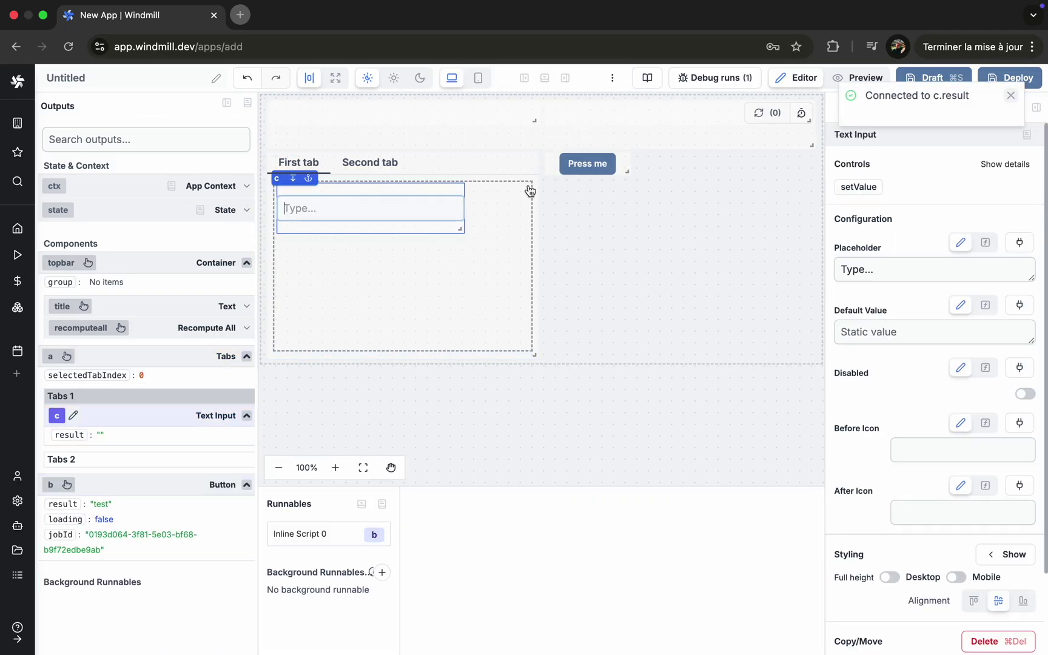
left_click(325, 538)
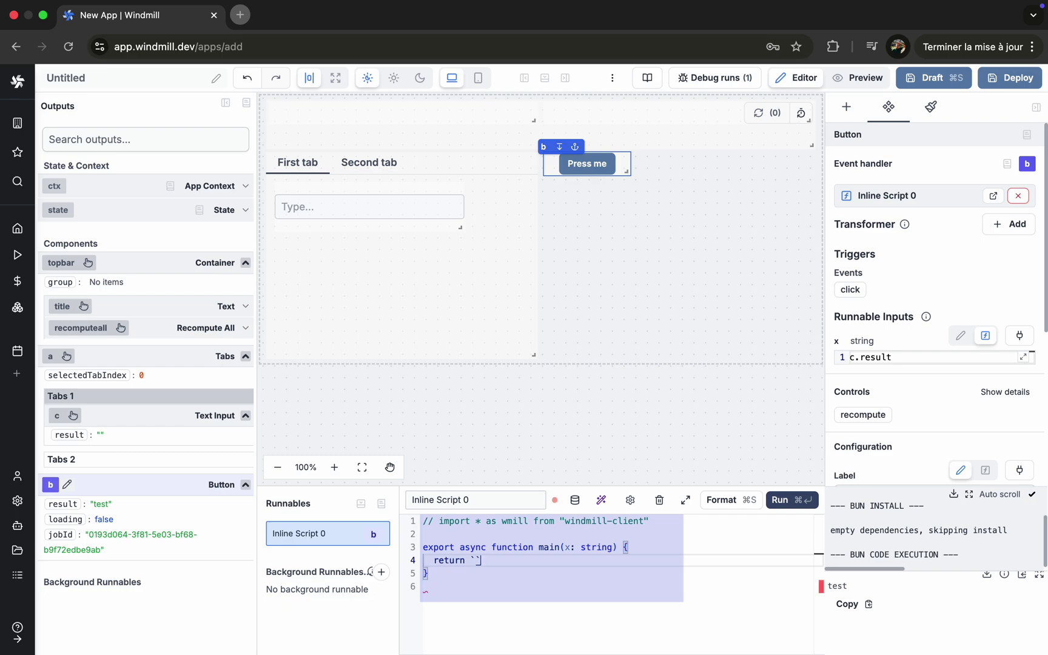
type("{x} is a great name")
left_click(511, 444)
left_click(868, 87)
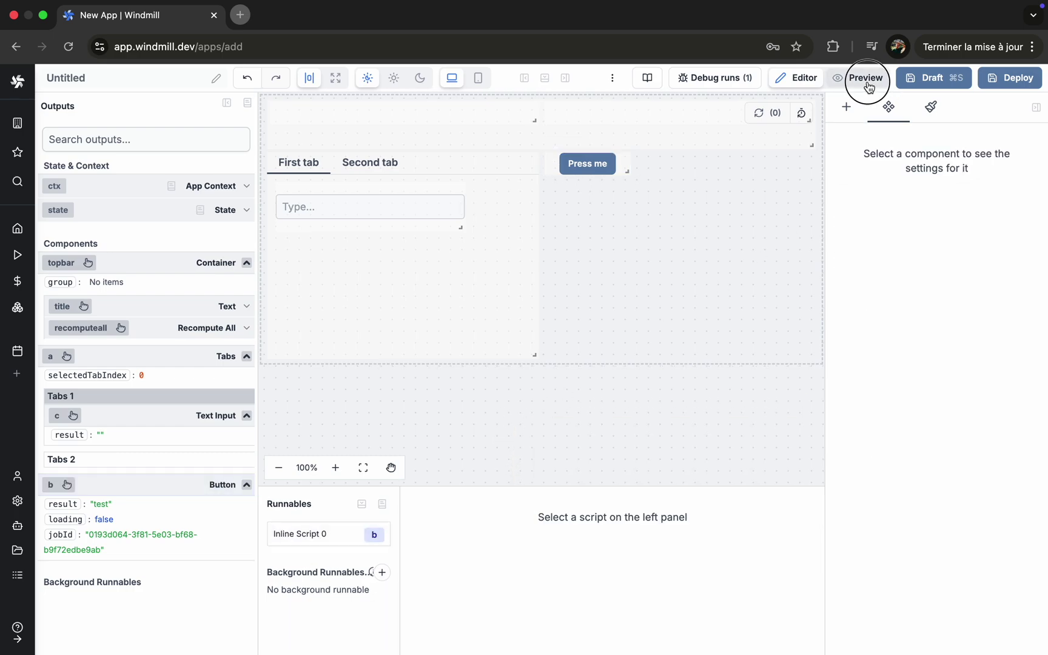
left_click(324, 215)
type("Nicolas")
left_click(601, 164)
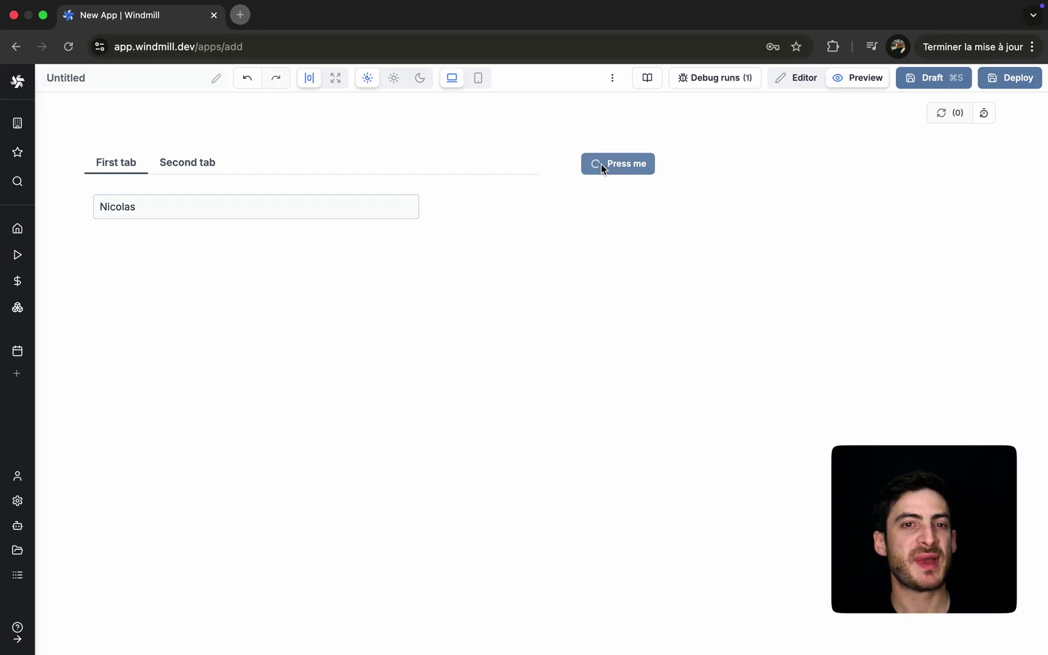
left_click(200, 165)
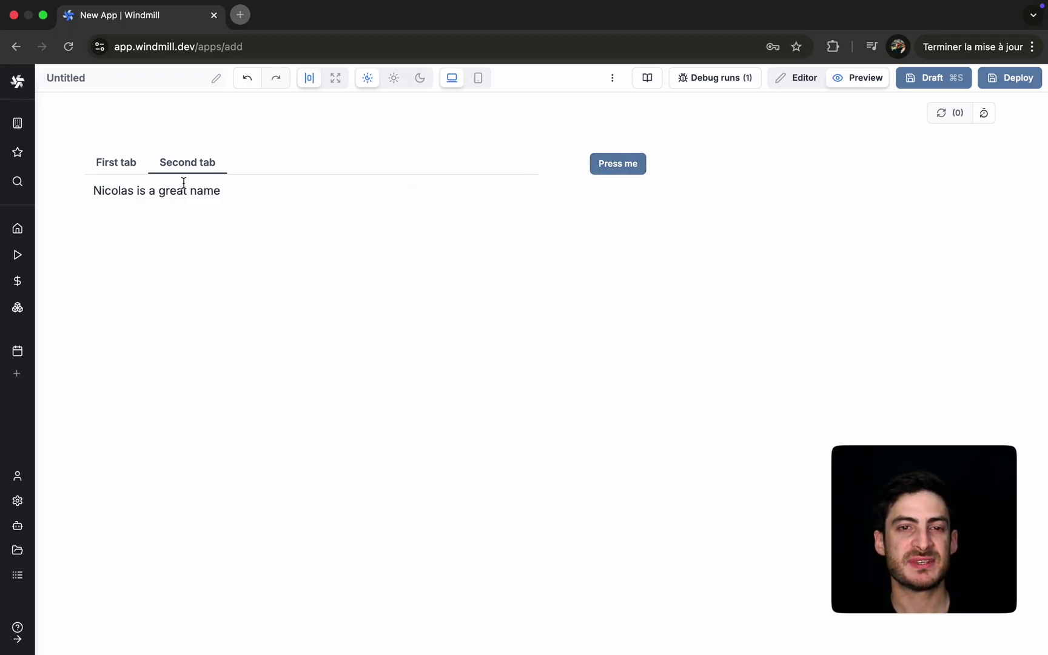
left_click(788, 82)
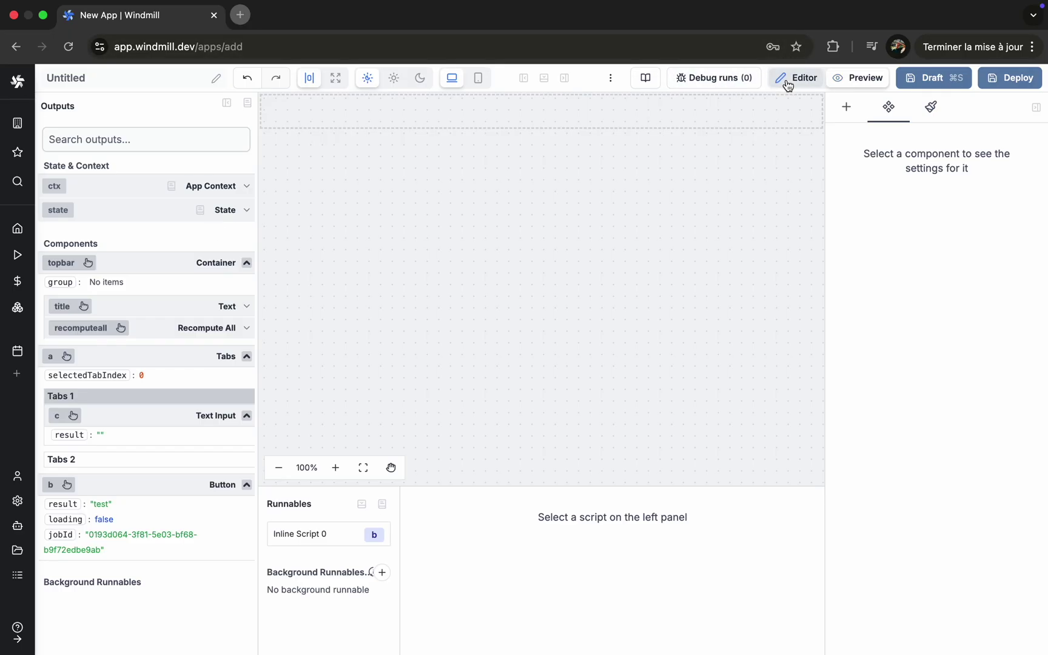
left_click(269, 153)
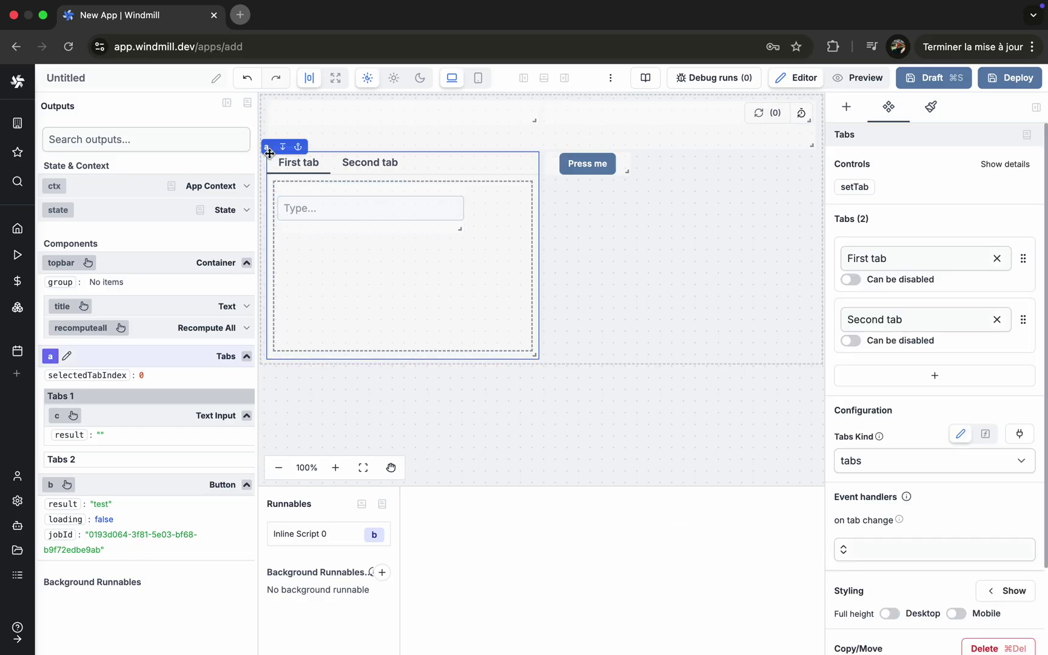
Step: Delete the Tabs component and change the Press me button's color from red to light
key("Delete")
left_click(546, 150)
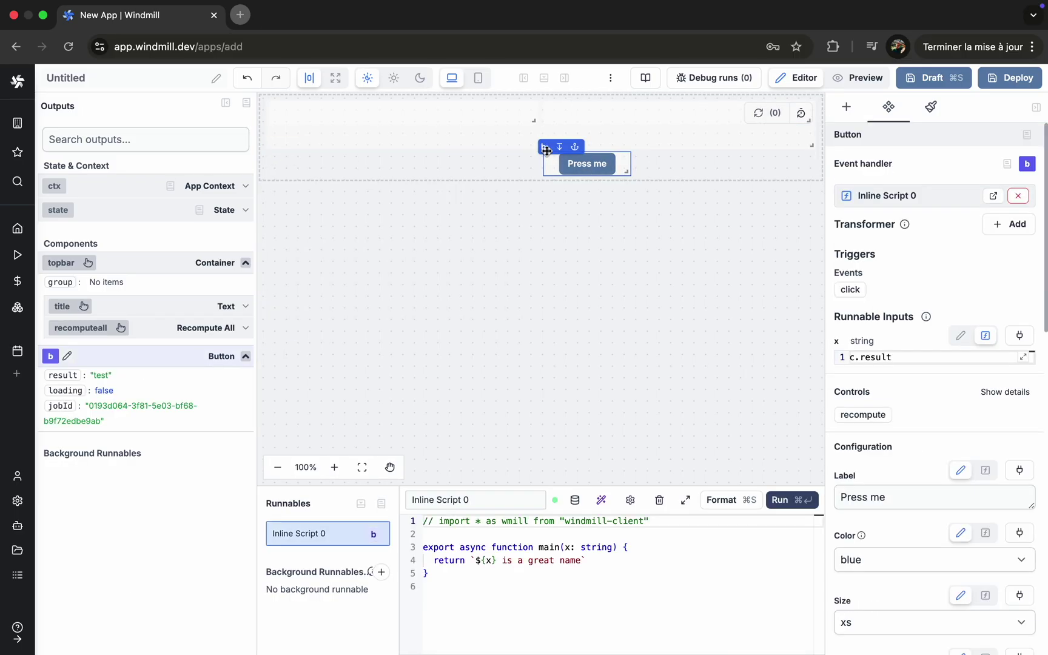
scroll(906, 464, "down", 2)
left_click(888, 485)
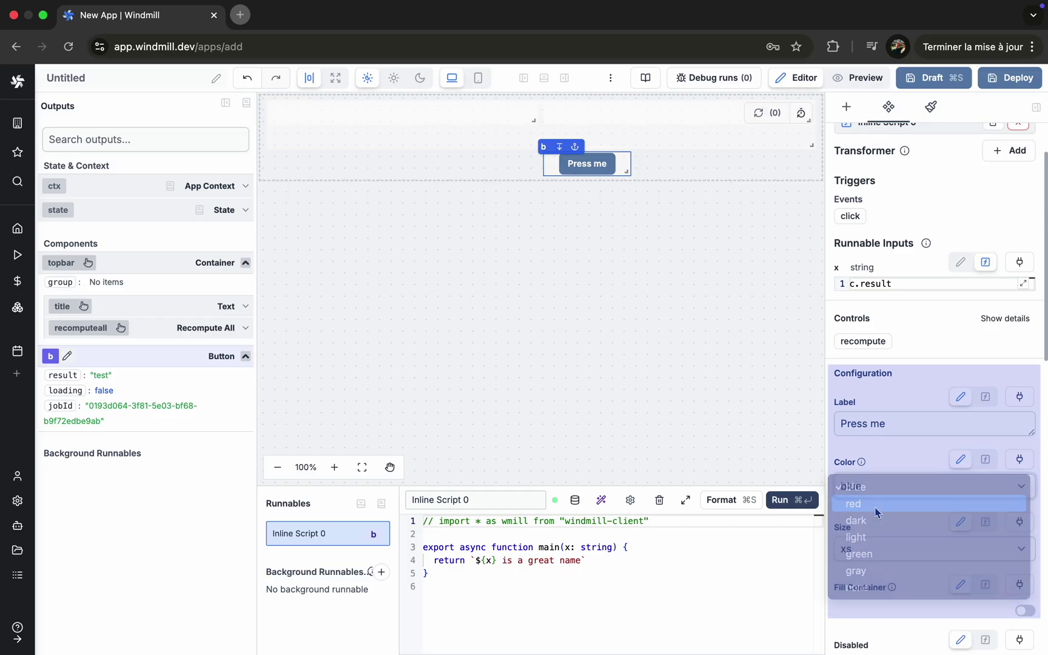
left_click(875, 508)
left_click(879, 479)
left_click(879, 523)
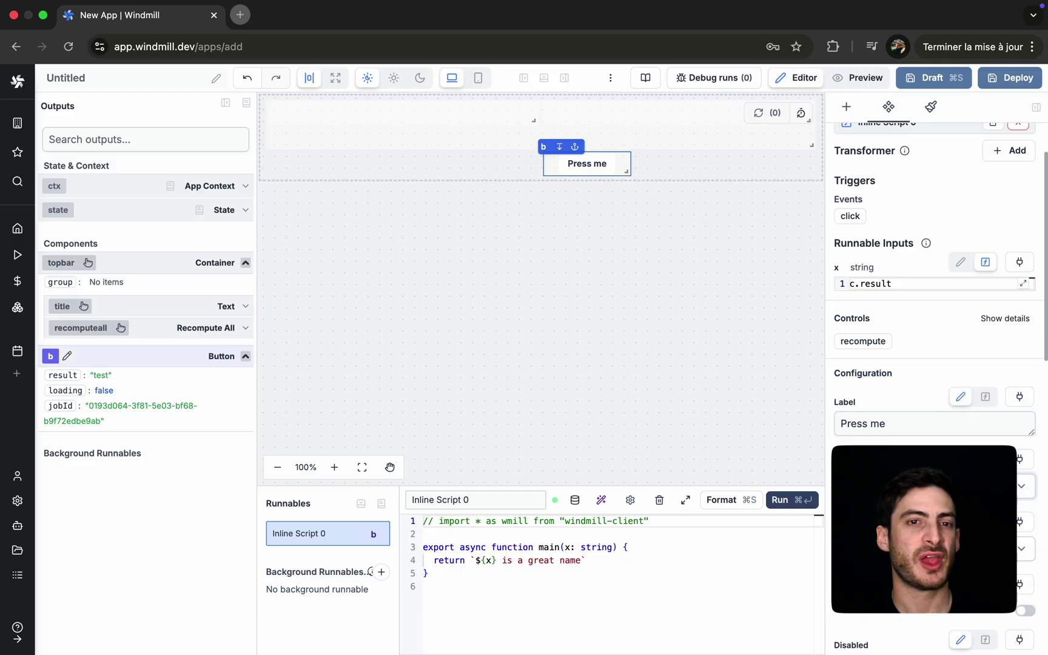
Step: Replace the button with a full-width AgGrid Table
key("Delete")
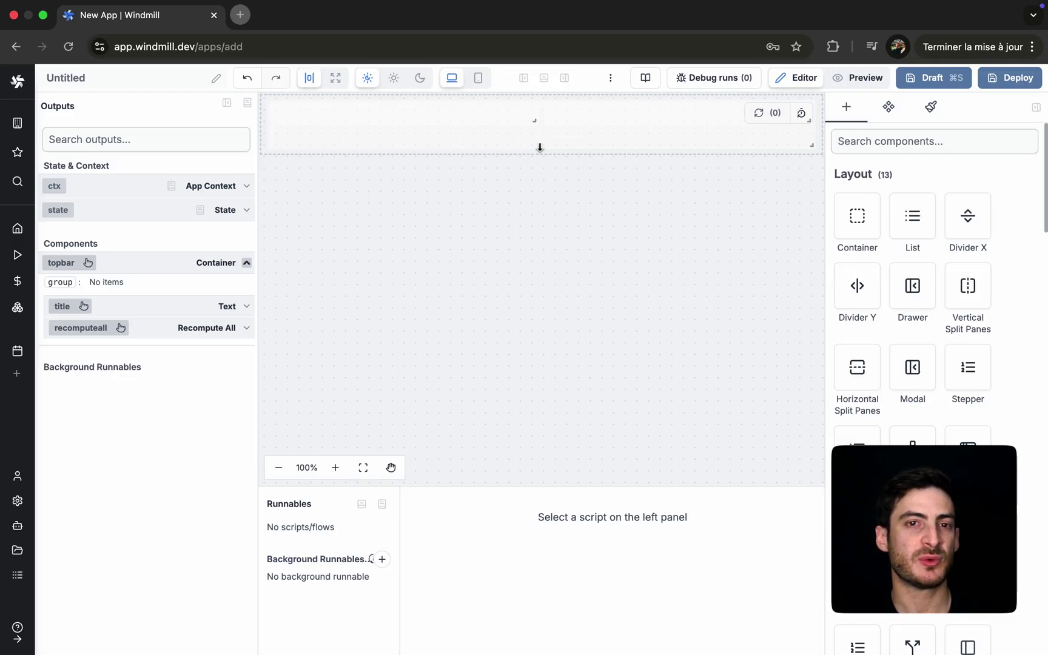
left_click(891, 141)
type("table")
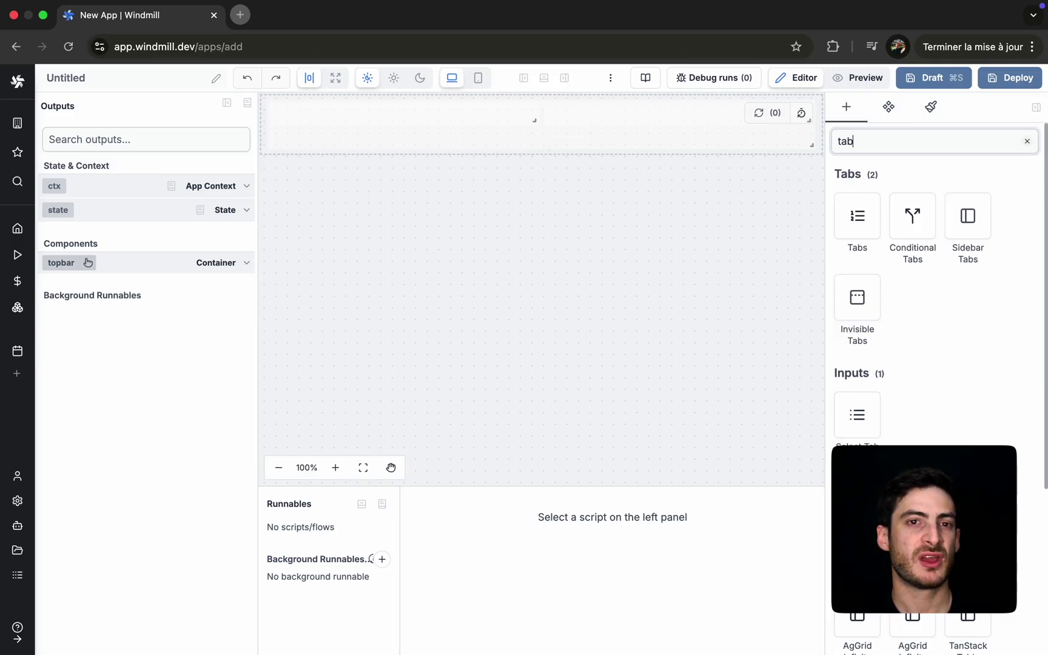
left_click(852, 217)
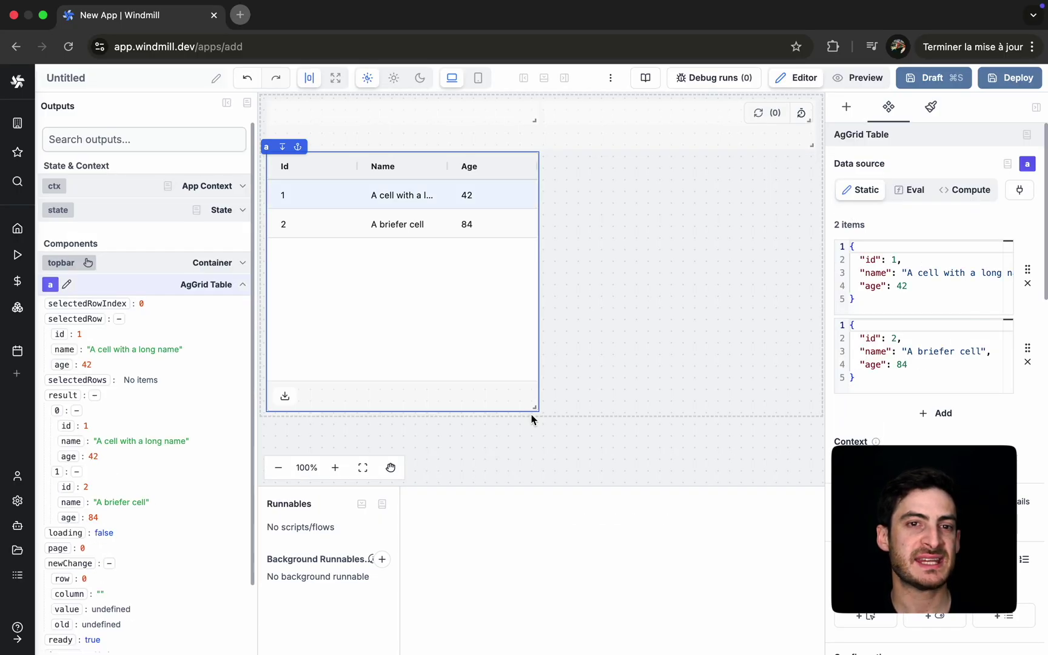
left_click_drag(534, 408, 812, 428)
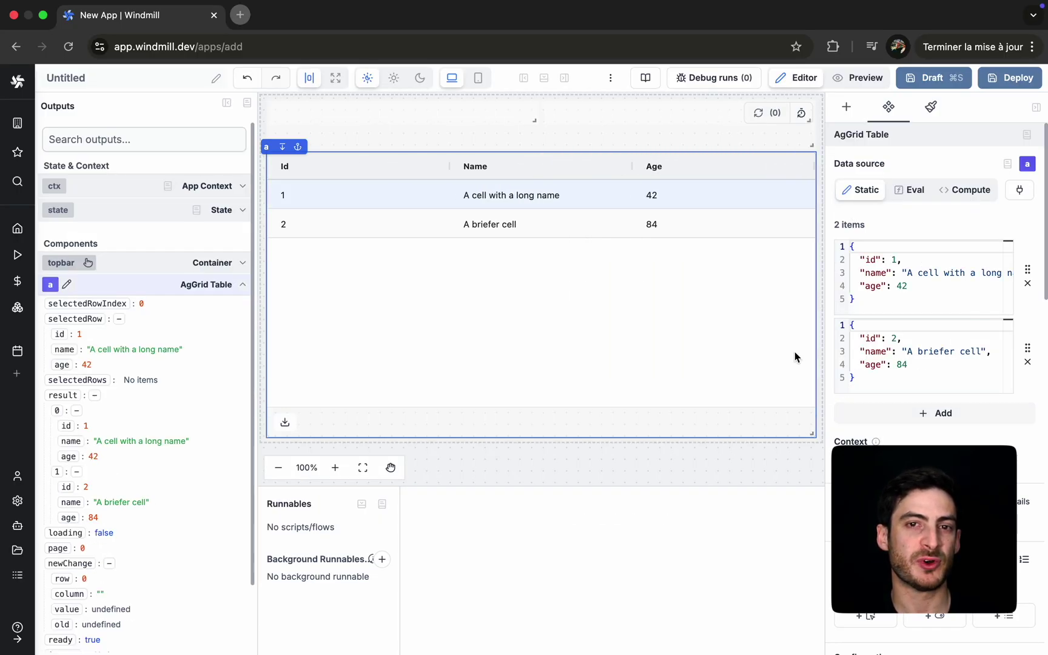
Step: Change row 1's age from 42 to 43 and feed the table from a new inline script
left_click(907, 285)
key("BackSpace")
type("3")
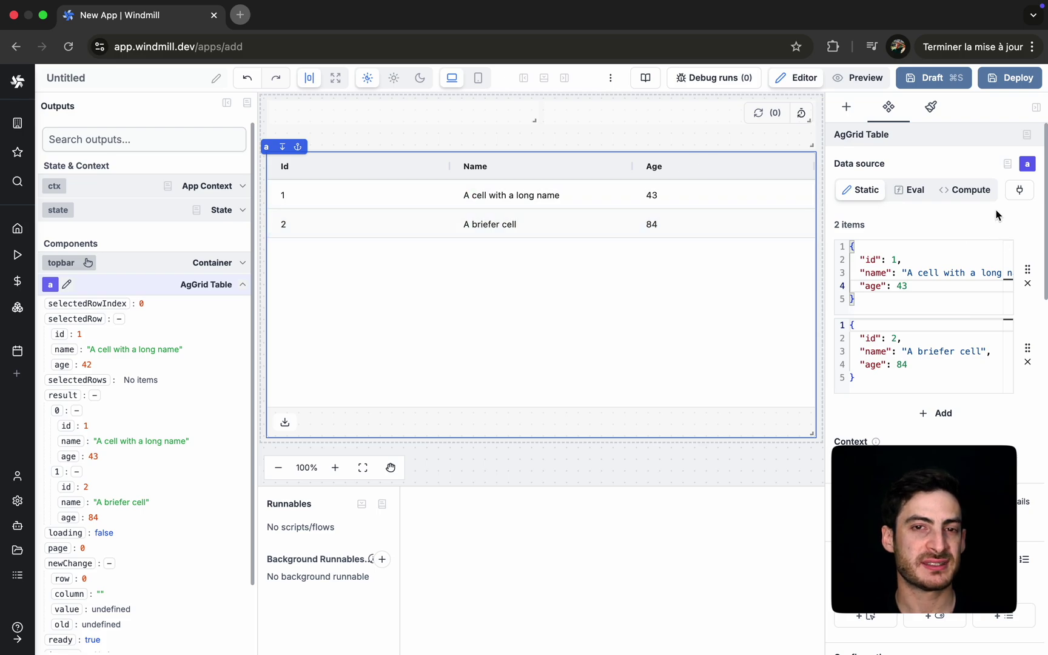
left_click(965, 189)
left_click(941, 218)
scroll(661, 564, "down", 3)
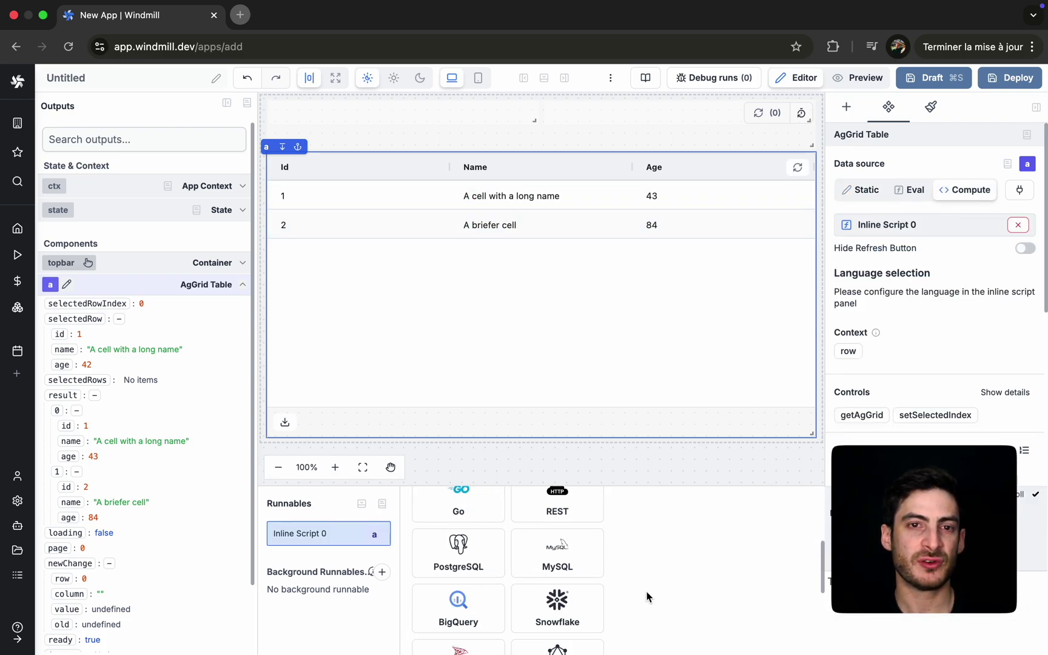
Step: Write a PostgreSQL query 'SELECT * FROM users' against the demo_db resource
left_click(462, 565)
key("super+a")
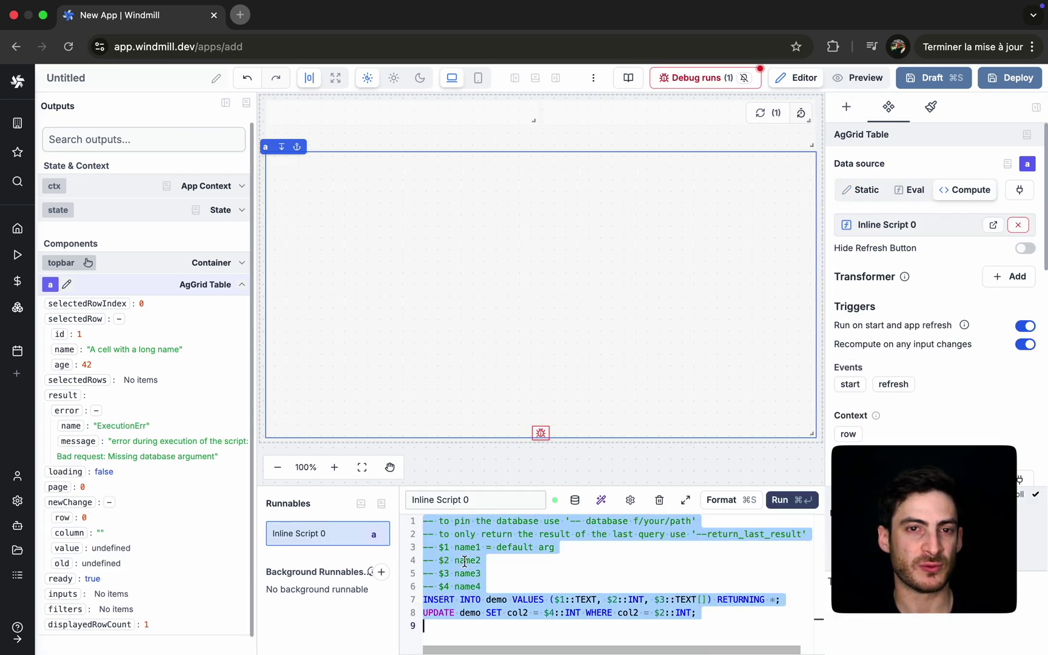
type("SELECT * FROM users")
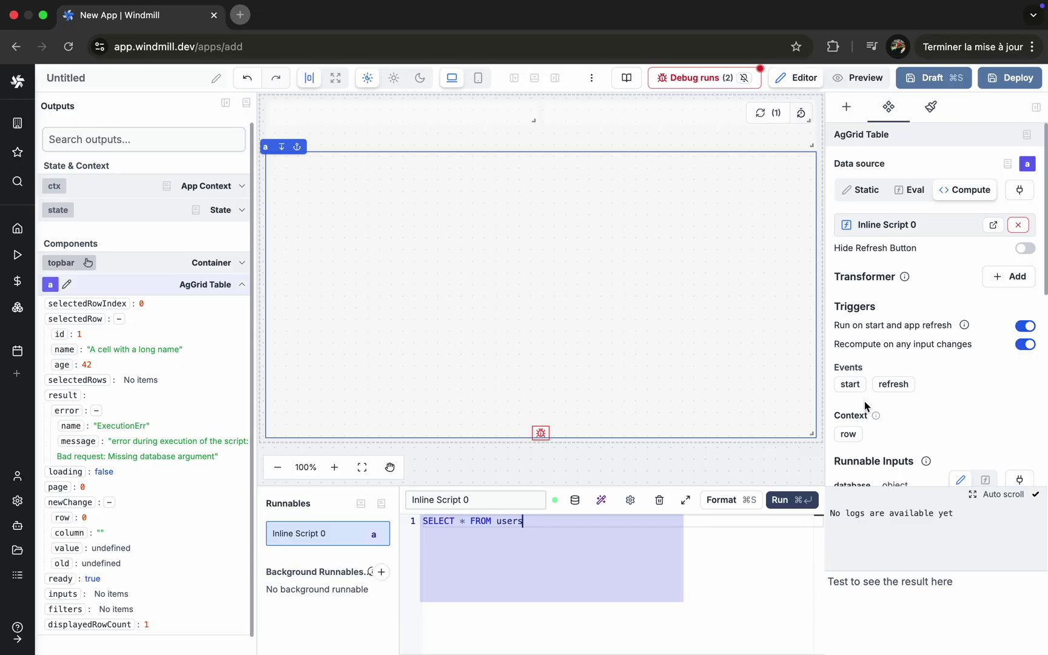
scroll(865, 402, "down", 3)
left_click(908, 408)
left_click(885, 482)
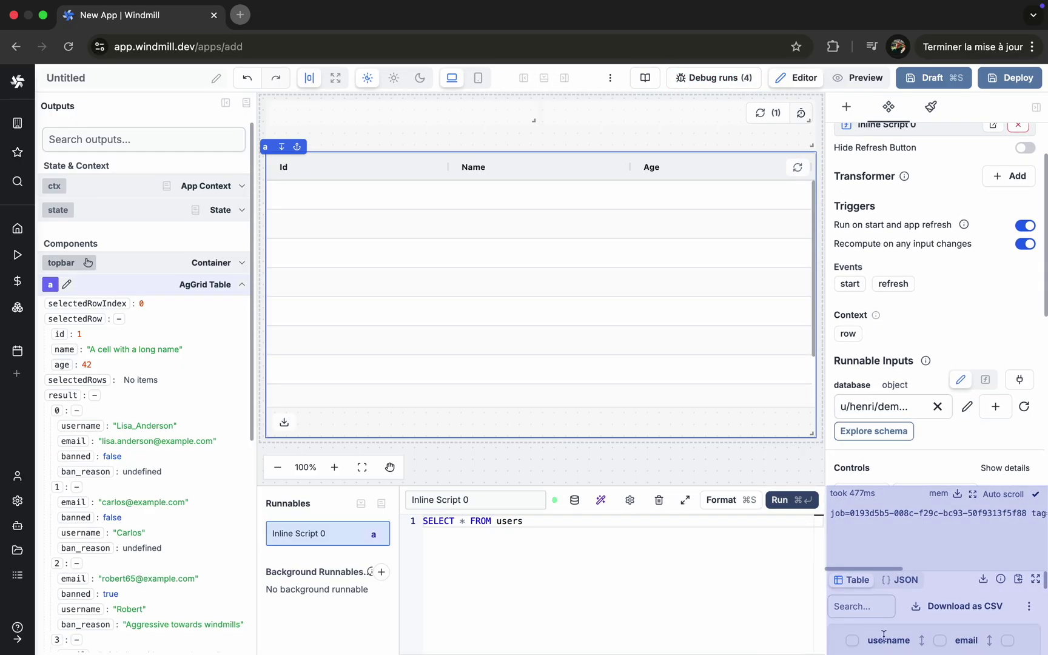
Step: Remove old column definitions and sync columns to username, email, banned and ban_reason
scroll(883, 635, "down", 2)
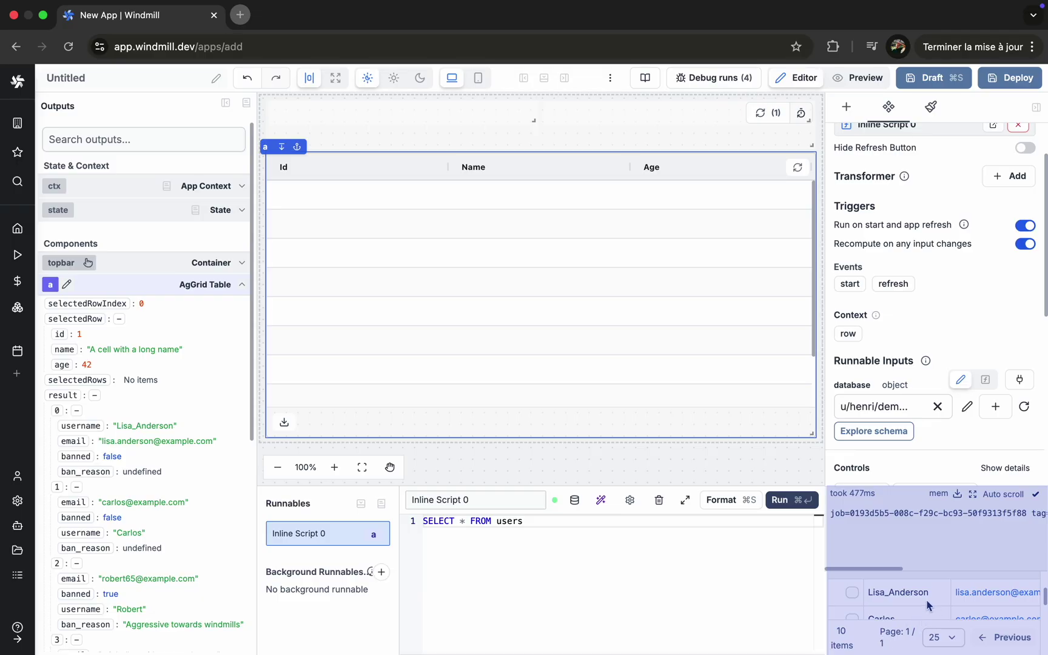
scroll(930, 476, "down", 5)
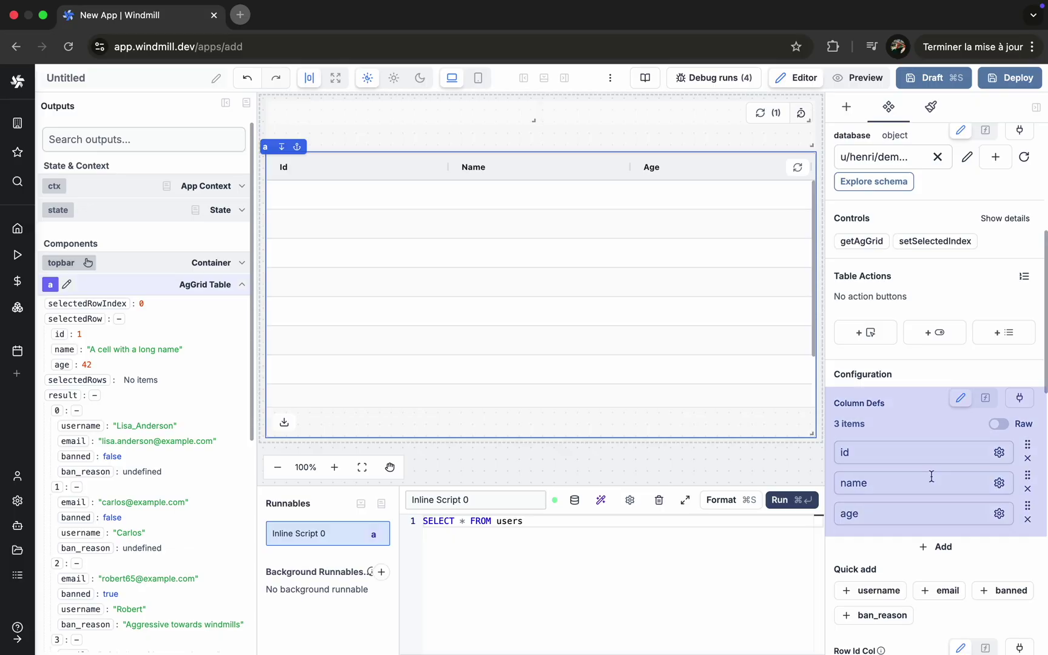
scroll(930, 476, "down", 1)
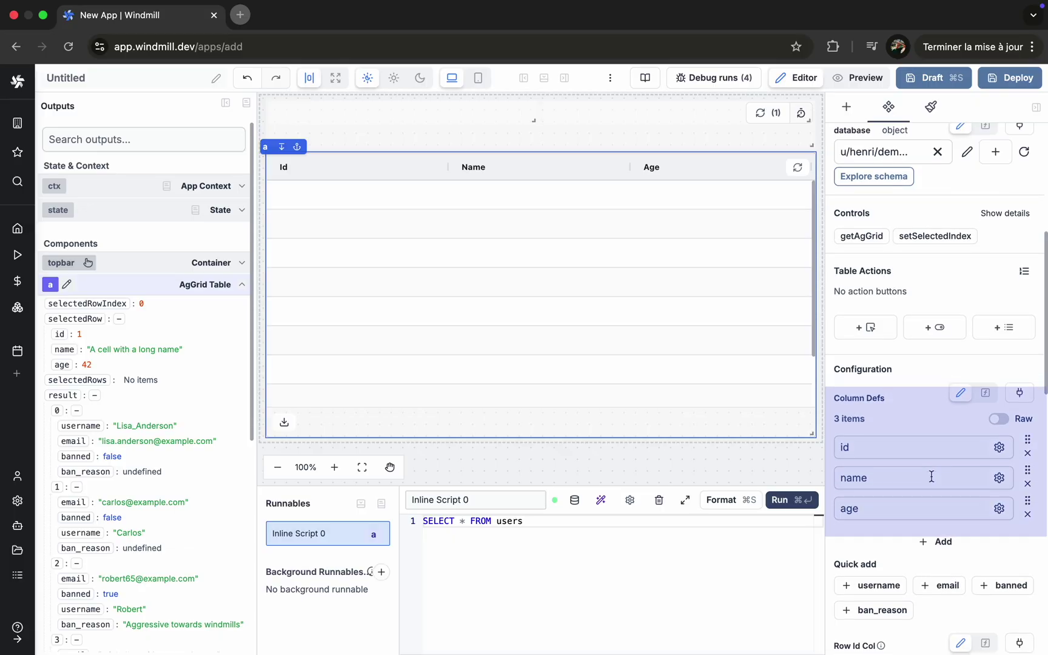
left_click(1025, 440)
left_click(1026, 440)
left_click(1026, 441)
left_click(660, 288)
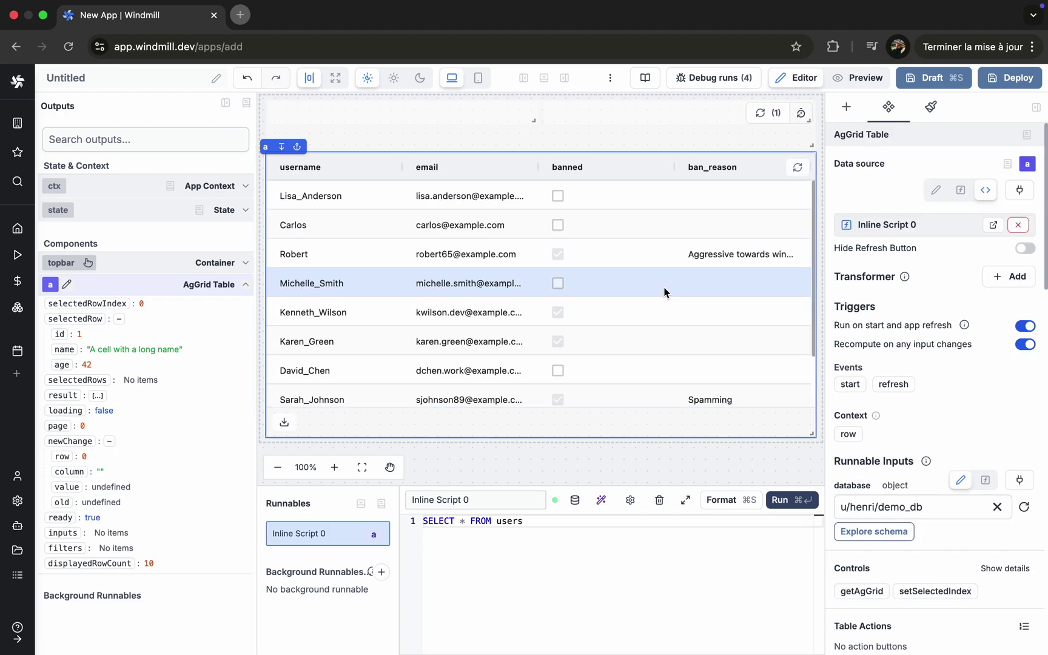
left_click(597, 289)
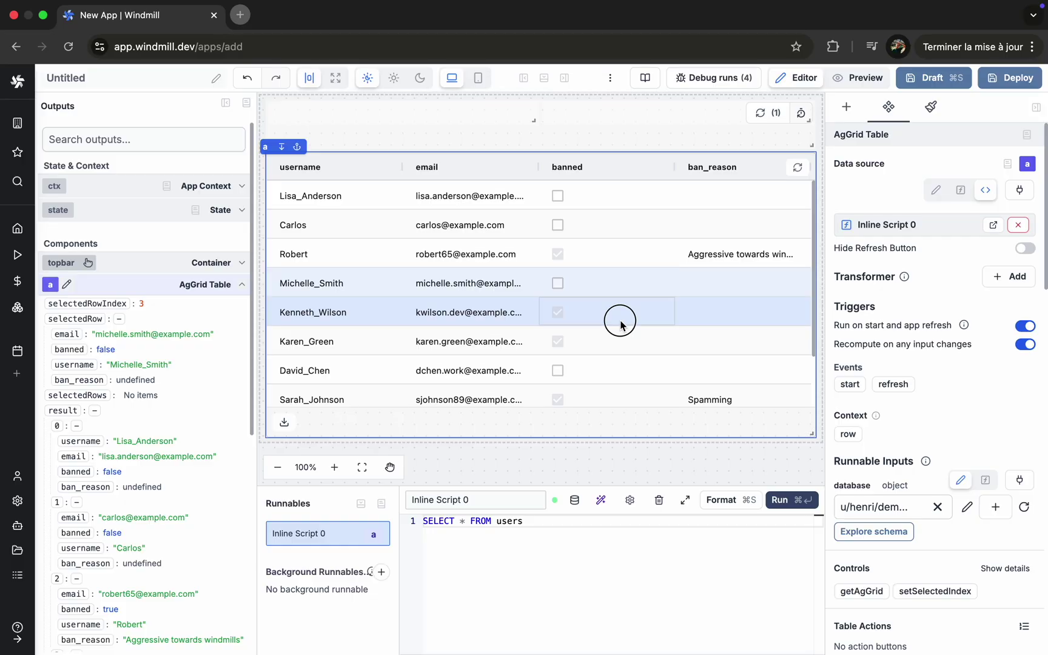
left_click(614, 230)
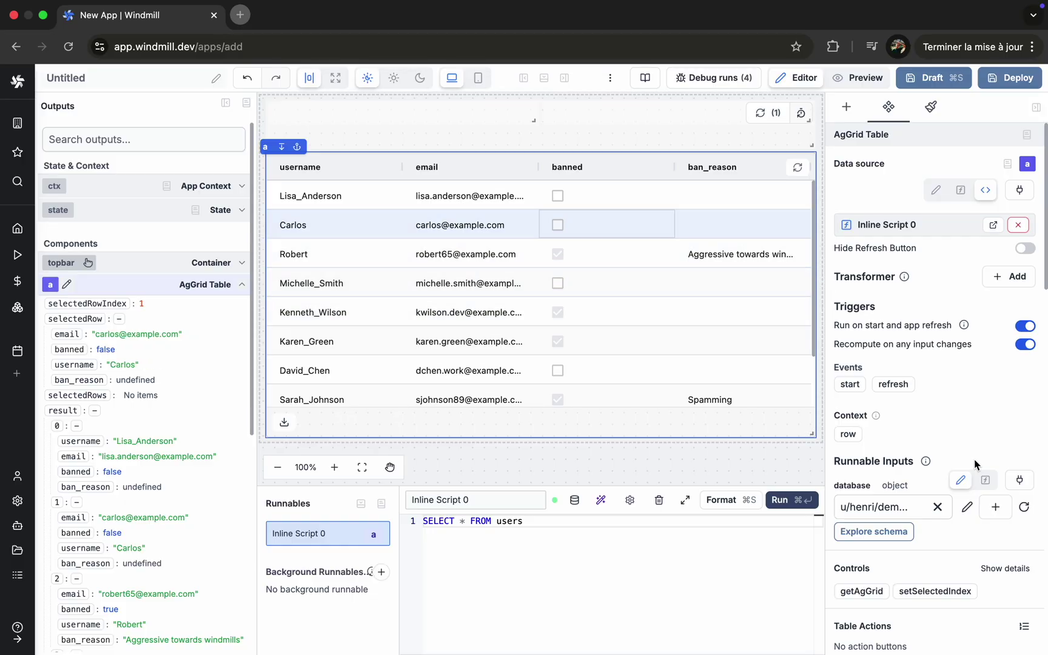
scroll(1008, 437, "down", 5)
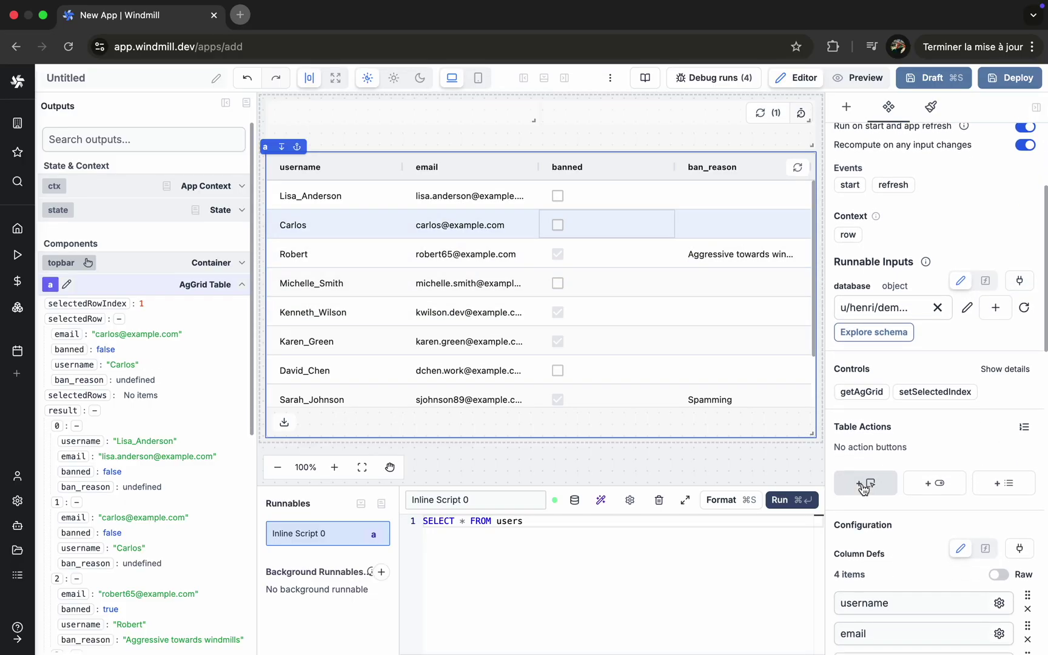
Step: Add a row action button to the table and give it a new inline PostgreSQL script
left_click(874, 488)
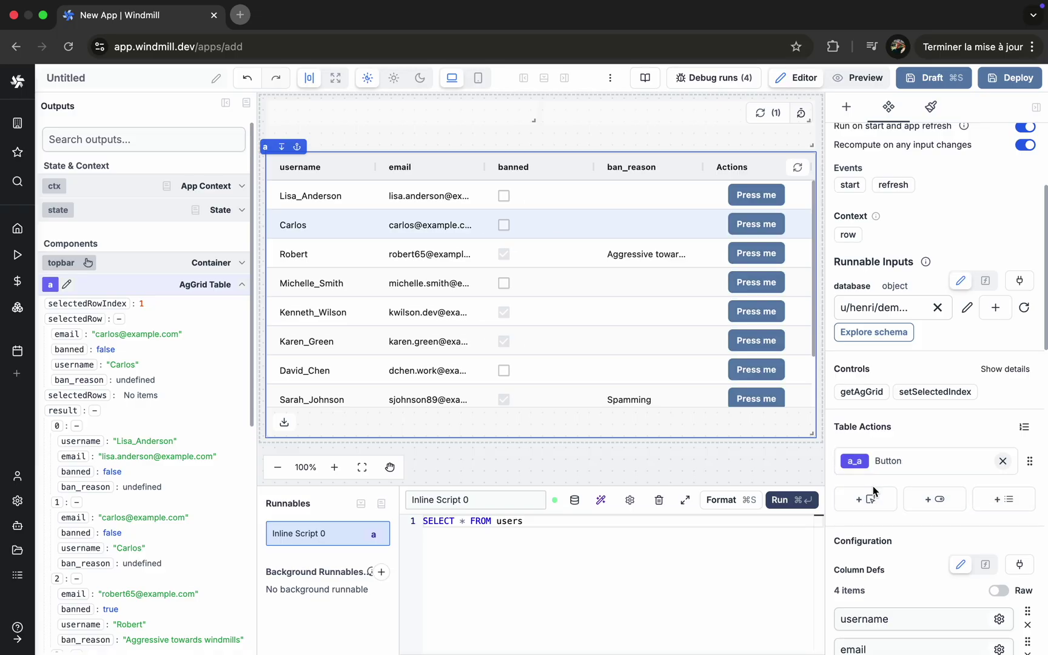
left_click(896, 461)
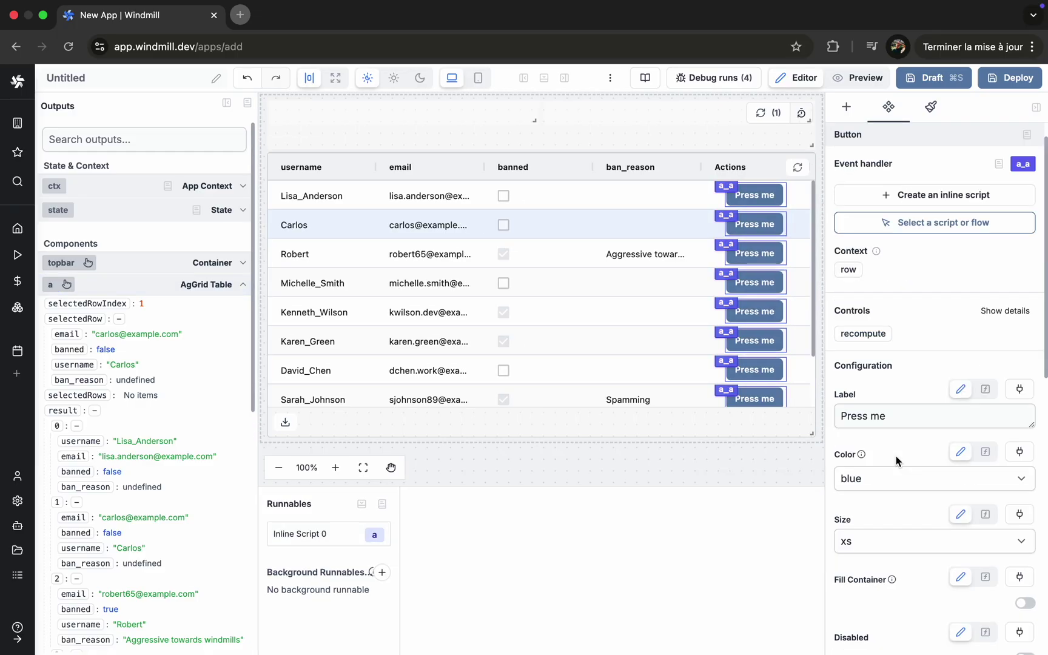
left_click(897, 197)
scroll(576, 601, "down", 5)
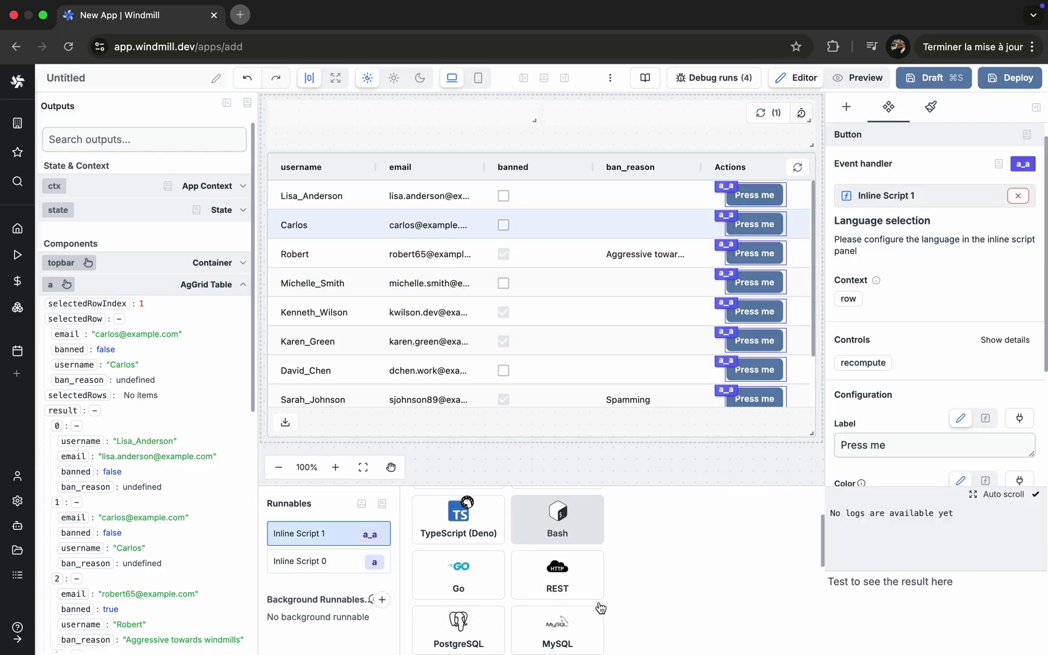
left_click(492, 602)
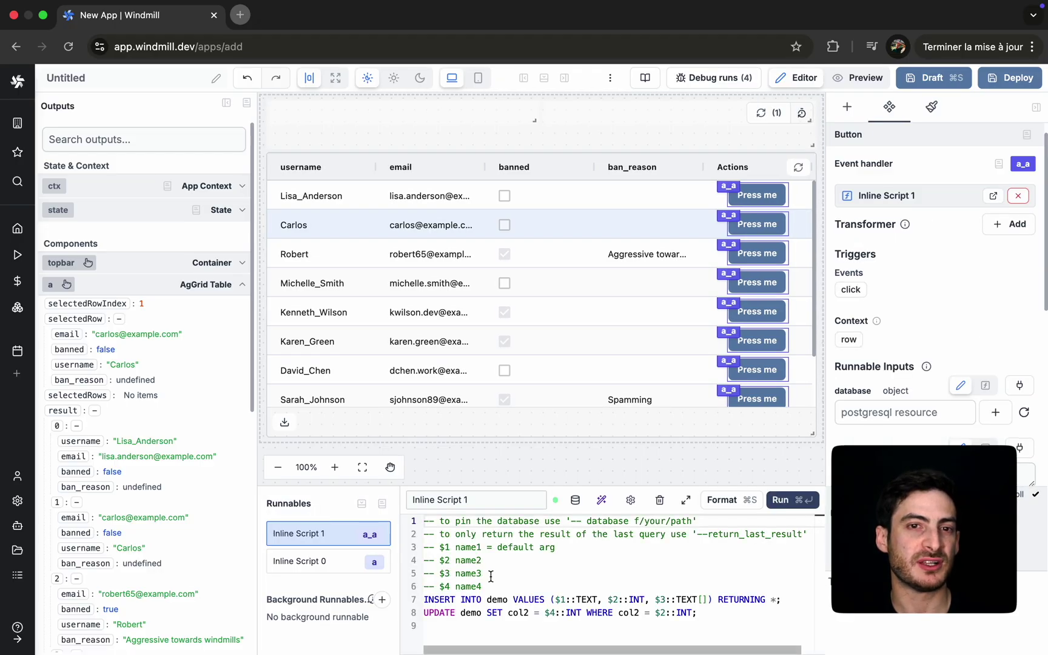
scroll(846, 376, "down", 4)
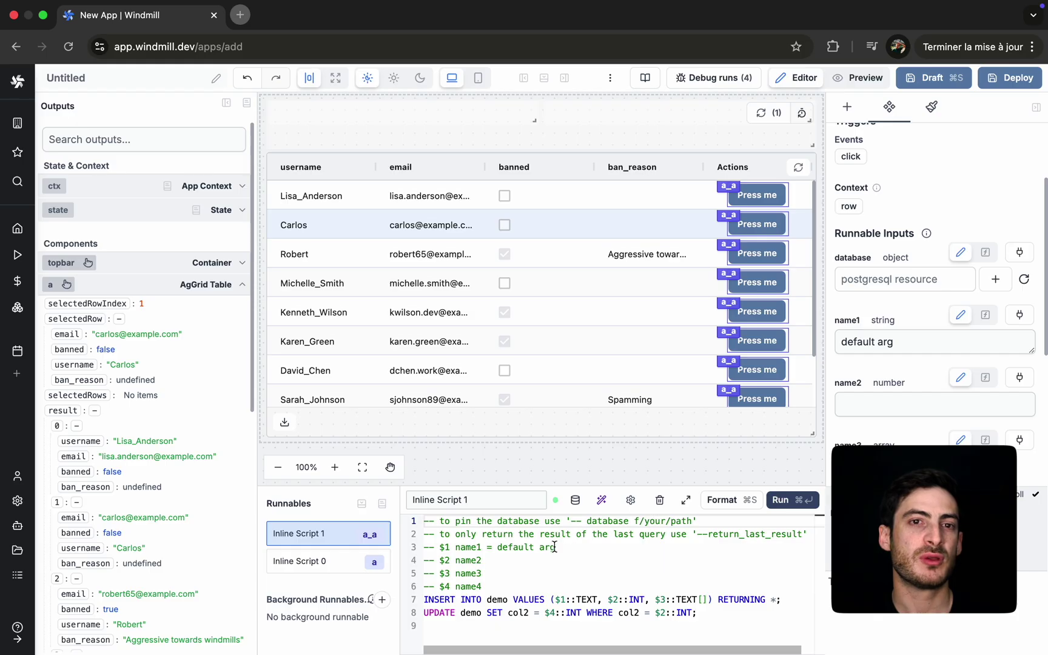
Step: Rename the parameter to email, clear the template, and write UPDATE users SET "banned" = true WHERE "email" = $1
double_click(474, 549)
type("email")
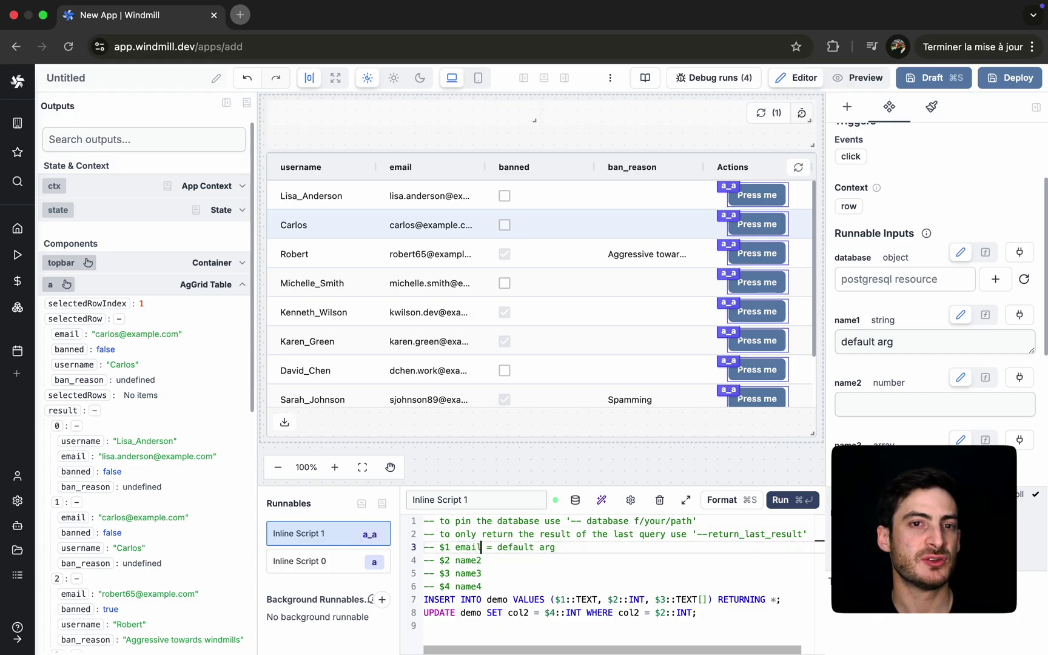
key("shift+End")
key("BackSpace")
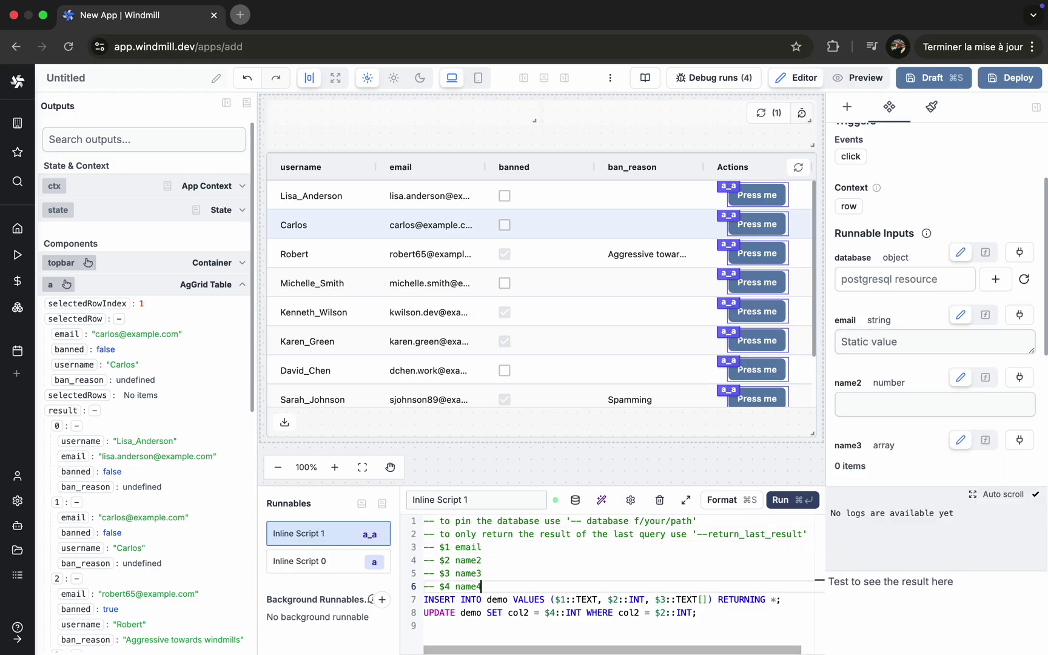
key("Down")
key("Home")
key("shift+Down")
key("shift+Down")
key("shift+End")
key("BackSpace")
key("Up")
key("shift+Down")
key("shift+Down")
key("BackSpace")
key("Down")
key("Down")
key("shift+Down")
key("shift+Down")
type("UPDATE users")
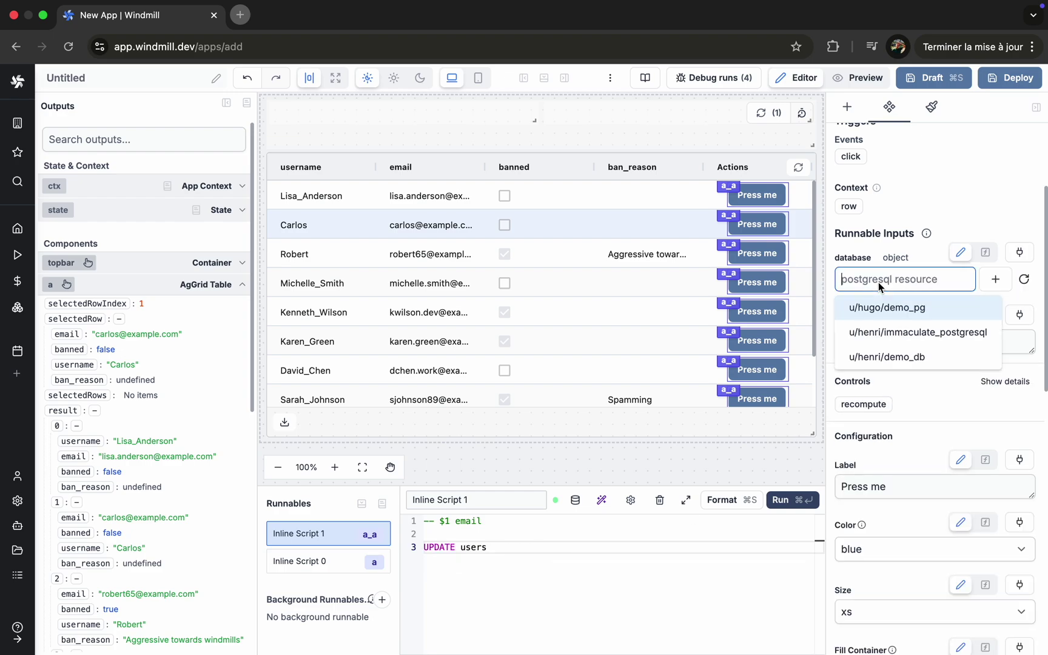
type(" SET \"banned\" = true WHERE \"email\" = $1;")
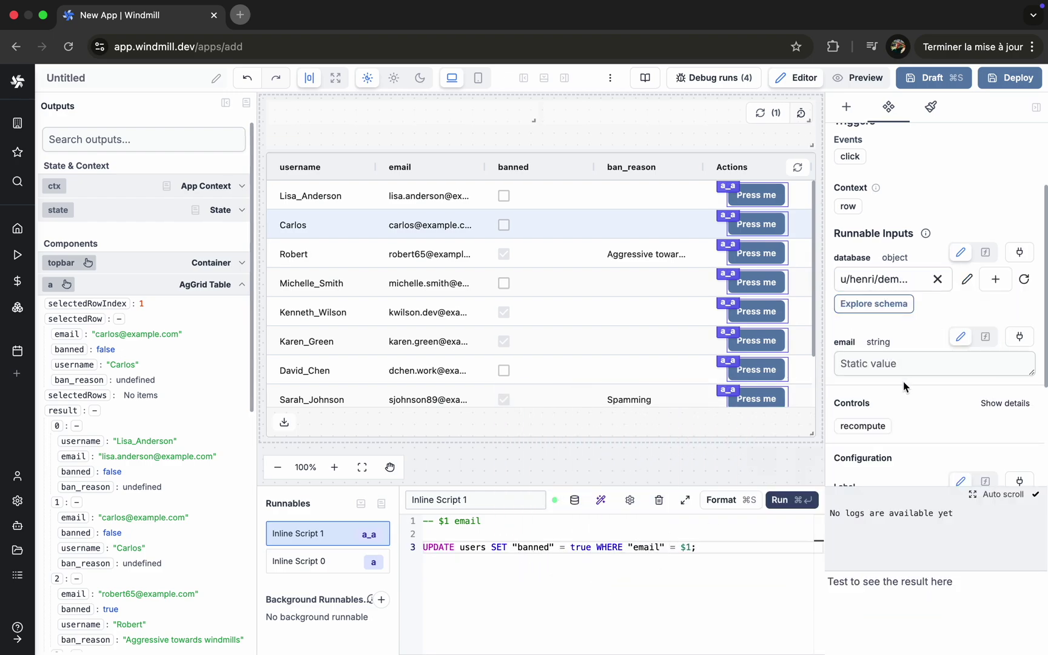
Step: Bind the script's email input to the AgGrid table's selectedRow.email output
left_click(902, 366)
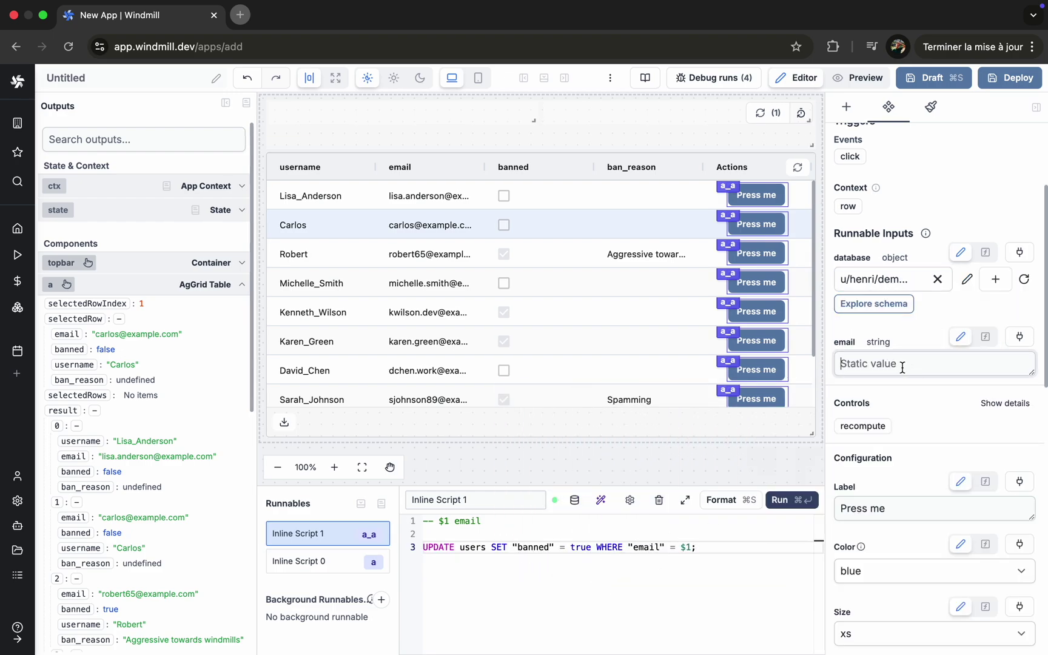
left_click(1018, 337)
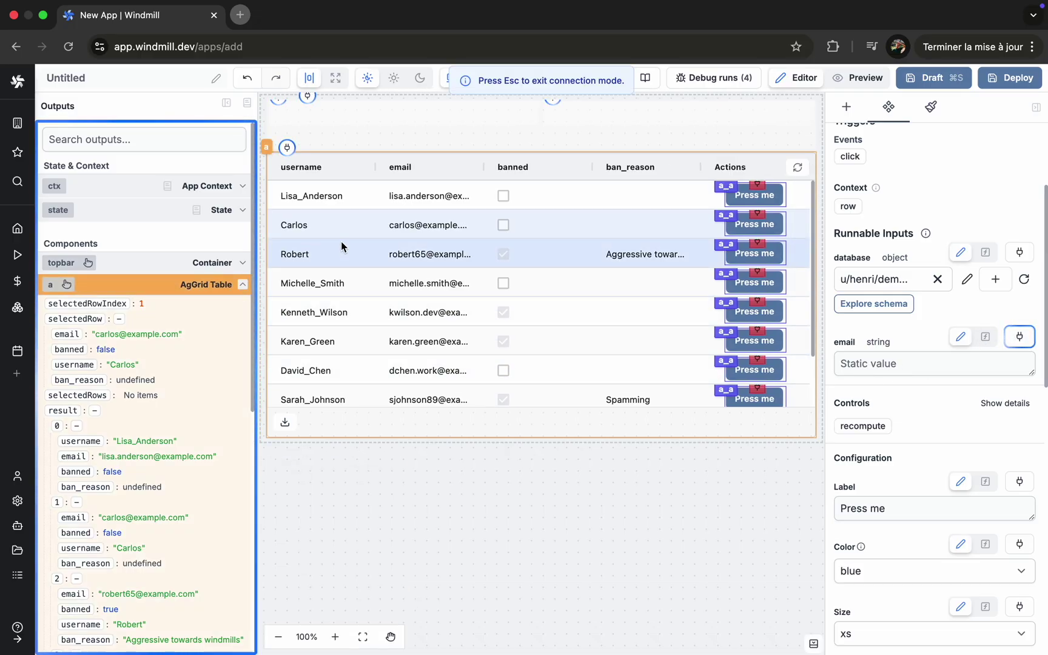
left_click(288, 148)
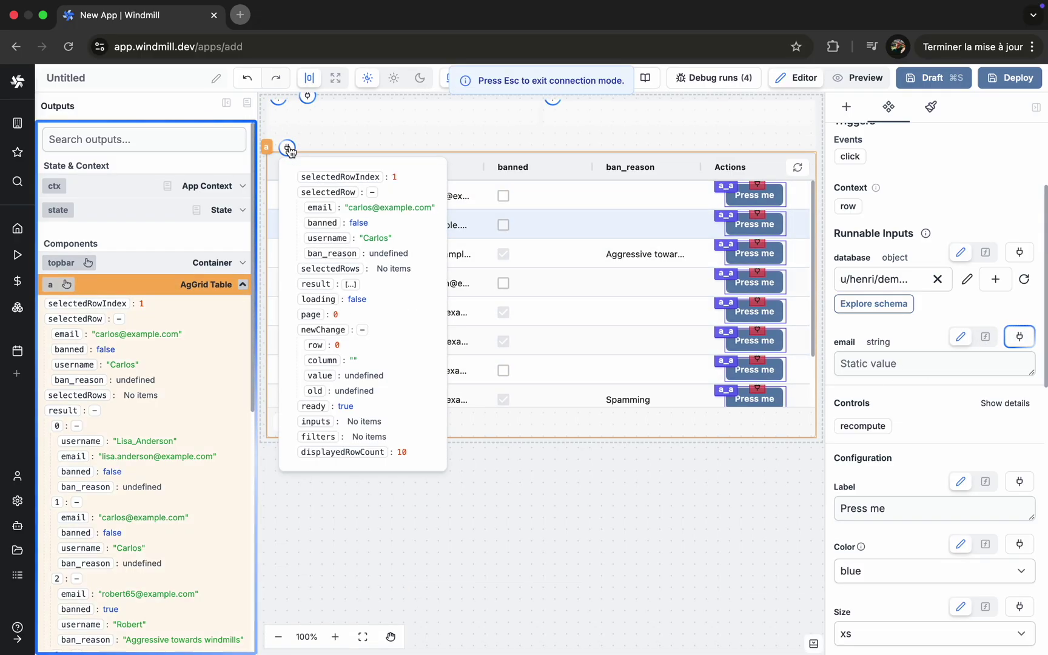
left_click(324, 215)
Step: Select a couple of user rows in the table, then switch the app to Preview
left_click(581, 346)
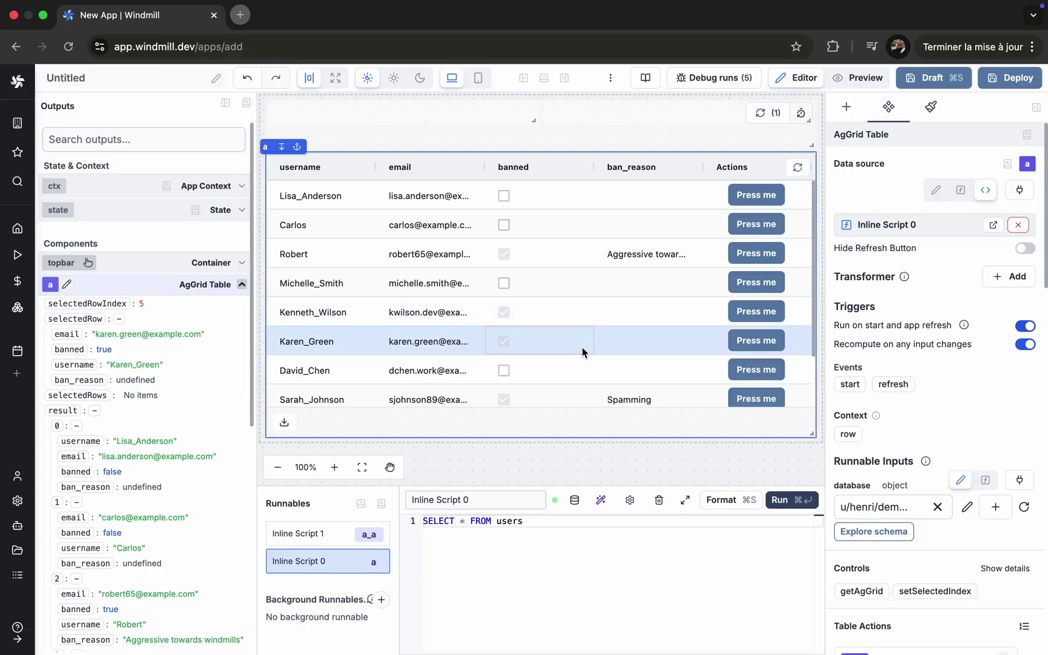
left_click(576, 316)
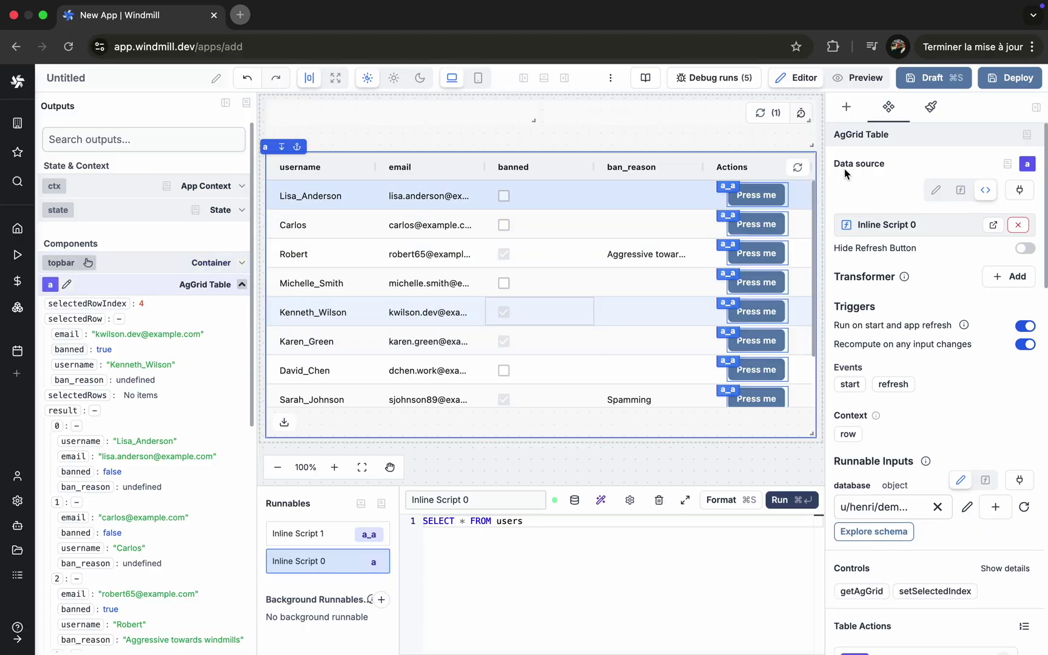
left_click(849, 78)
Step: Ban a user with her row's Press me button, refresh the table, and return to the Editor
left_click(855, 283)
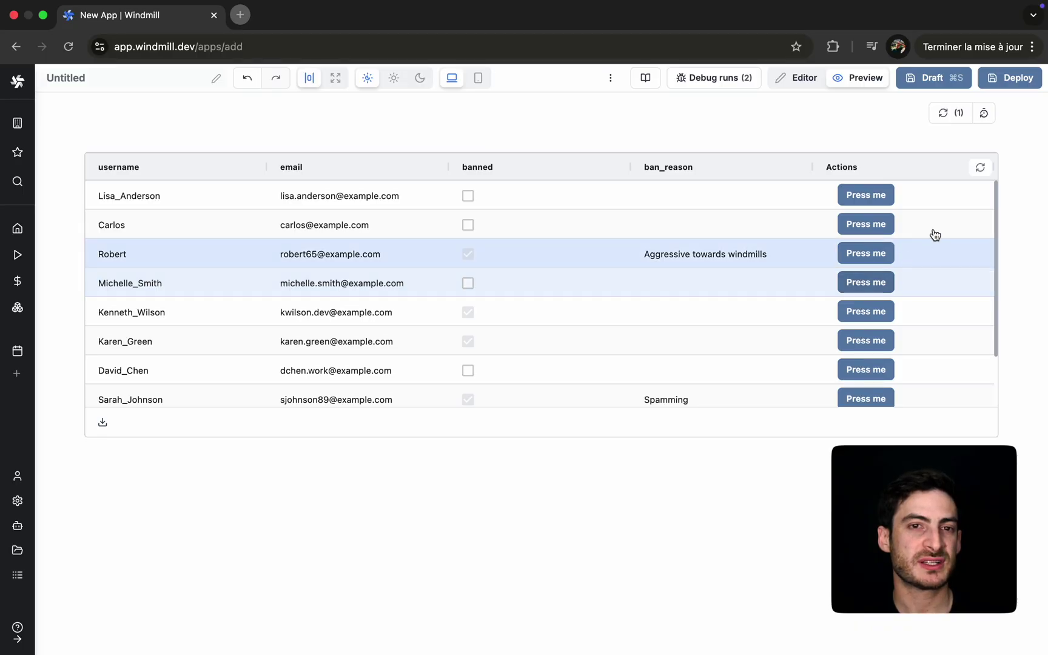
left_click(980, 168)
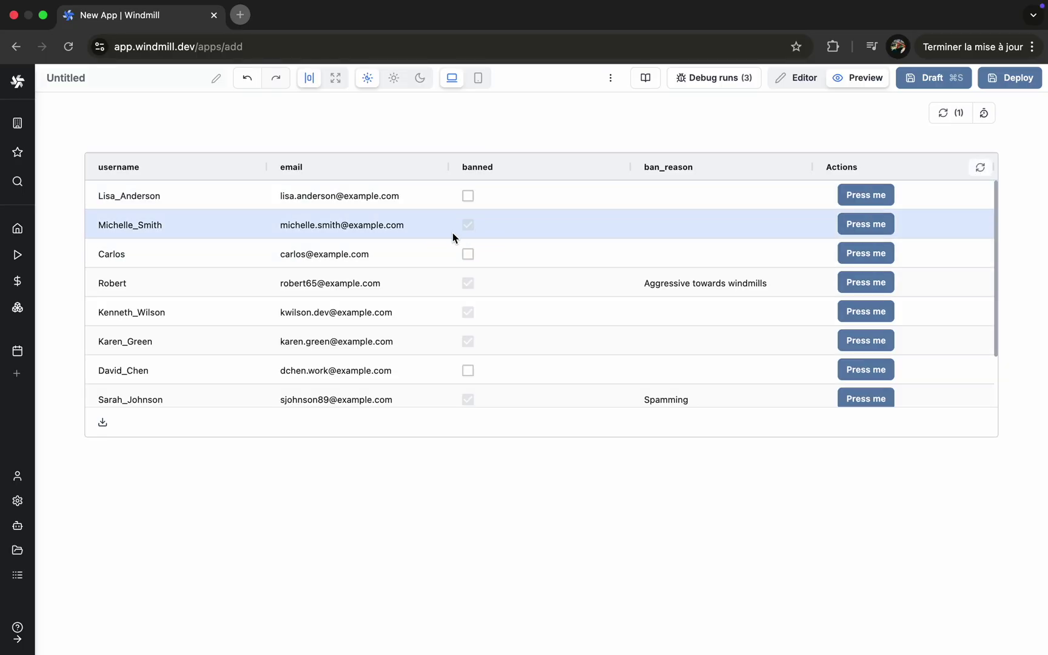
left_click(797, 79)
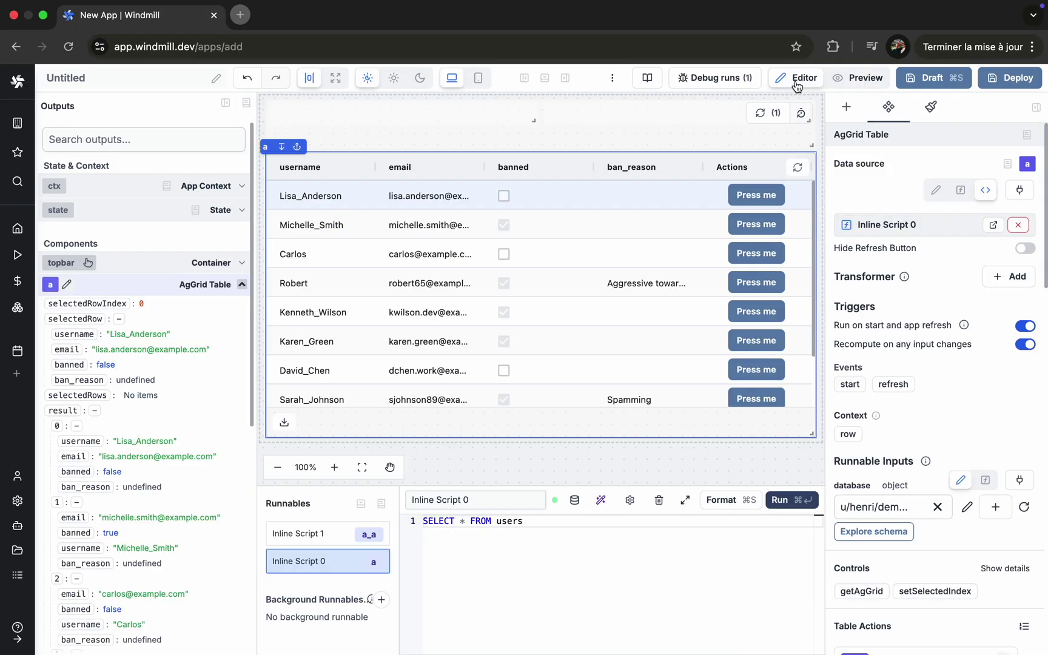
Step: Relabel the table's row buttons 'Ban user' and set their colour to red
left_click(683, 230)
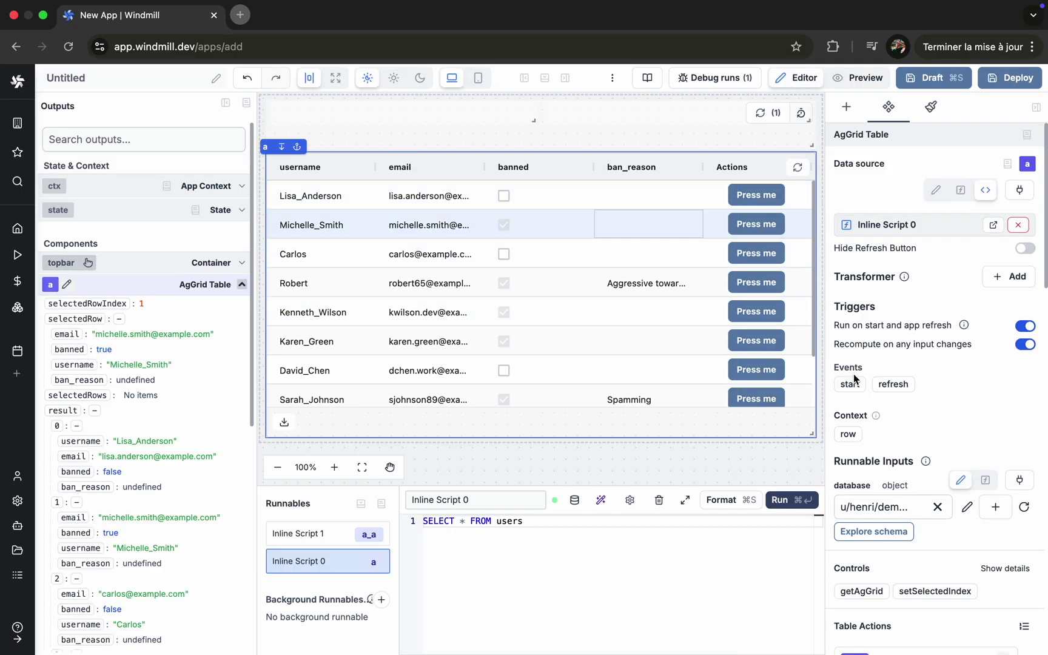
scroll(902, 441, "down", 1)
scroll(902, 441, "down", 5)
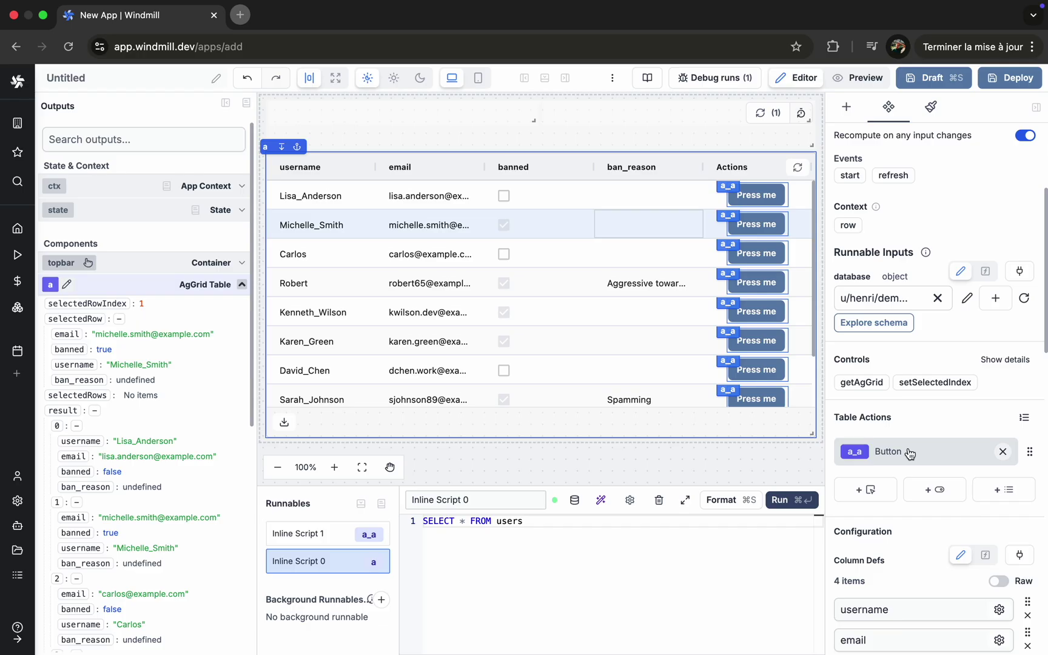
left_click(909, 453)
scroll(909, 509, "down", 6)
left_click(898, 495)
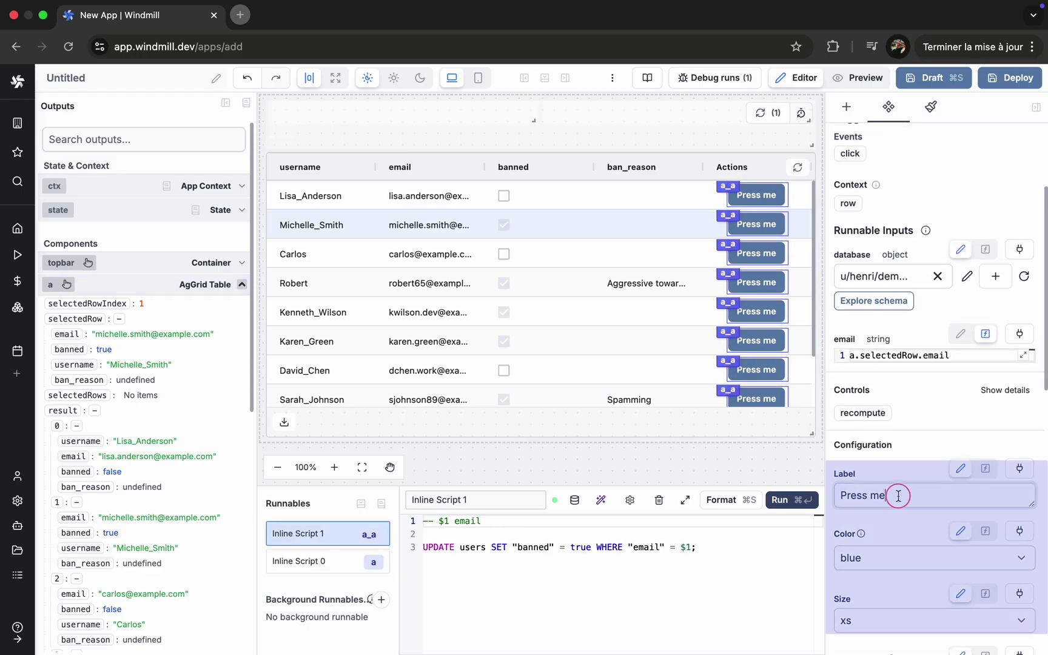
key("super+a")
type("Ban user")
left_click(879, 557)
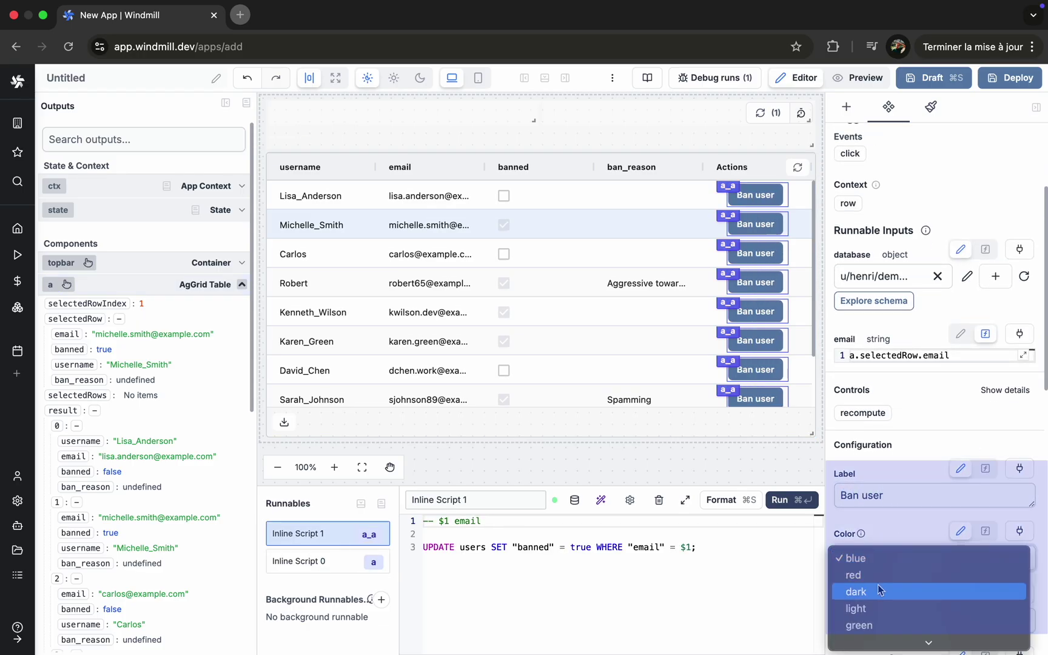
left_click(877, 574)
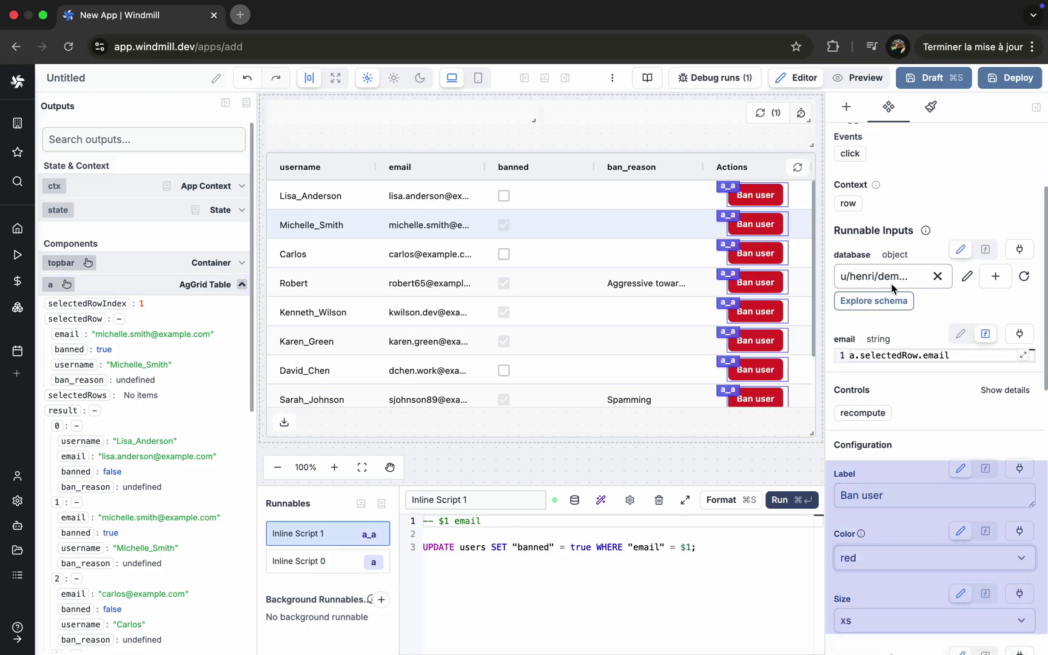
Step: Select the top container, deselect everything, then select the users table component
left_click(632, 149)
left_click(636, 450)
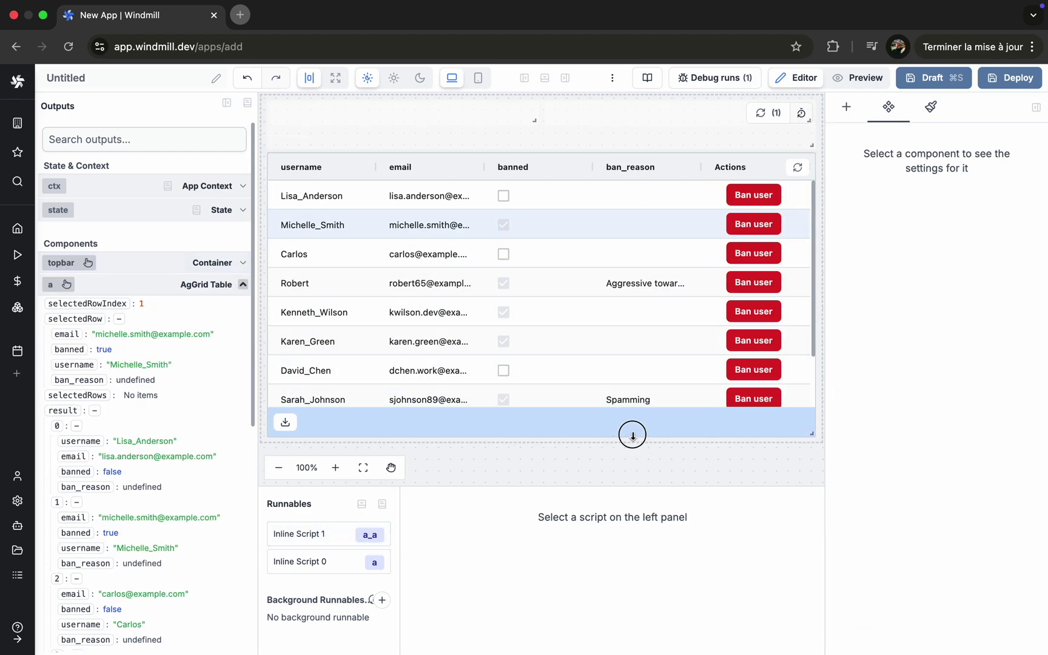
left_click(264, 147)
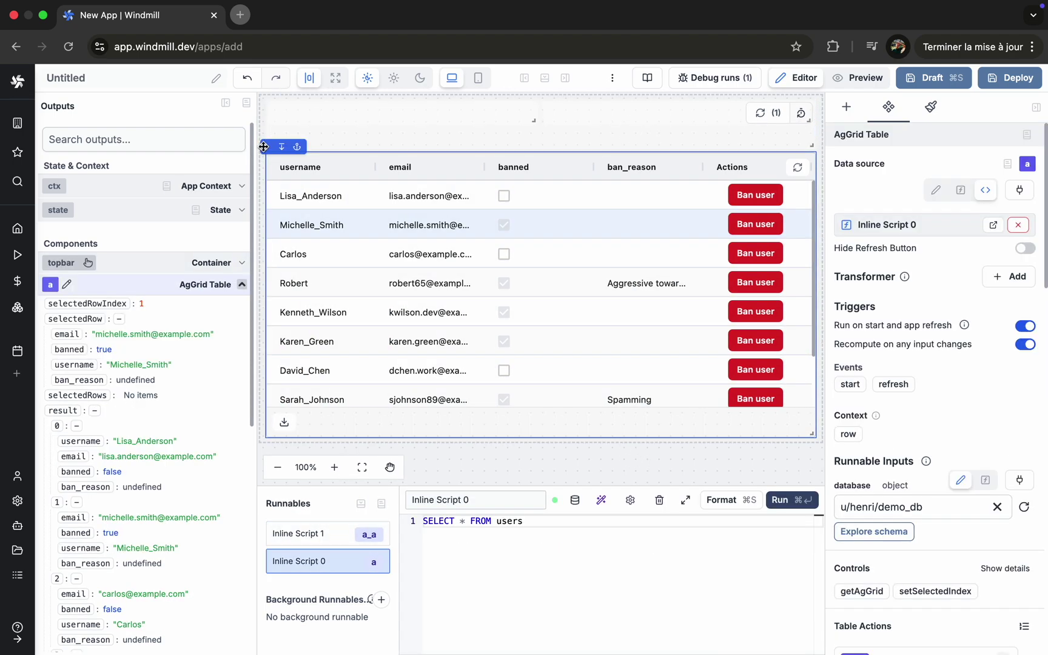
Step: Replace the users table with a Tabs component holding a button in its first tab
key("Delete")
left_click(961, 148)
type("tab")
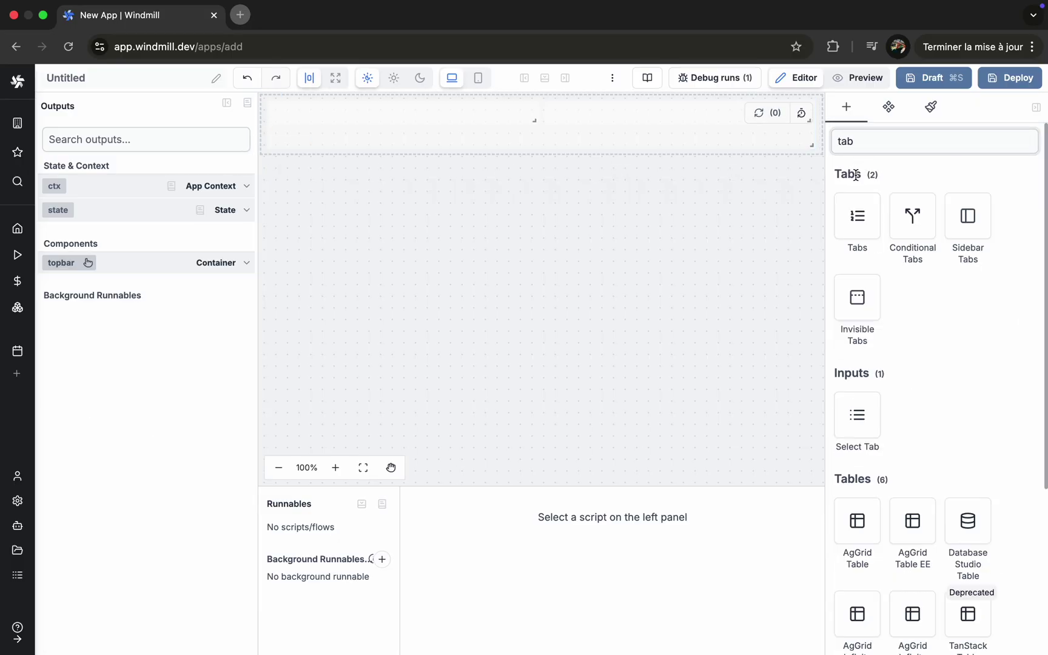
left_click(857, 213)
left_click(848, 145)
type("but")
left_click(854, 212)
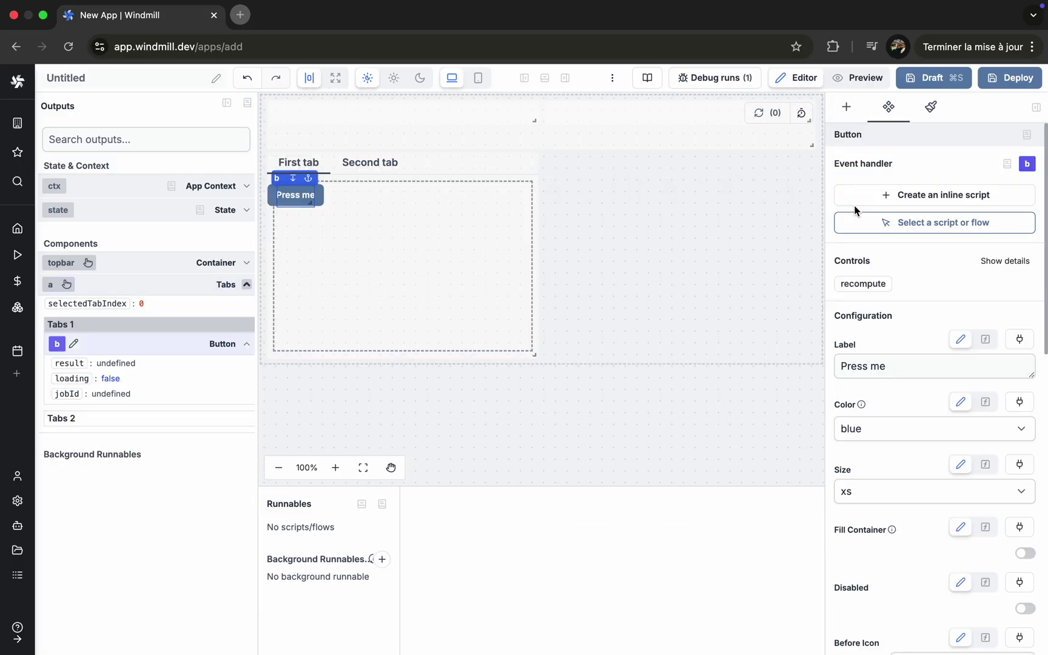
Step: Style the button with Tailwind classes bg-green-600 and text-2xl and centre it in the tab
scroll(959, 426, "down", 10)
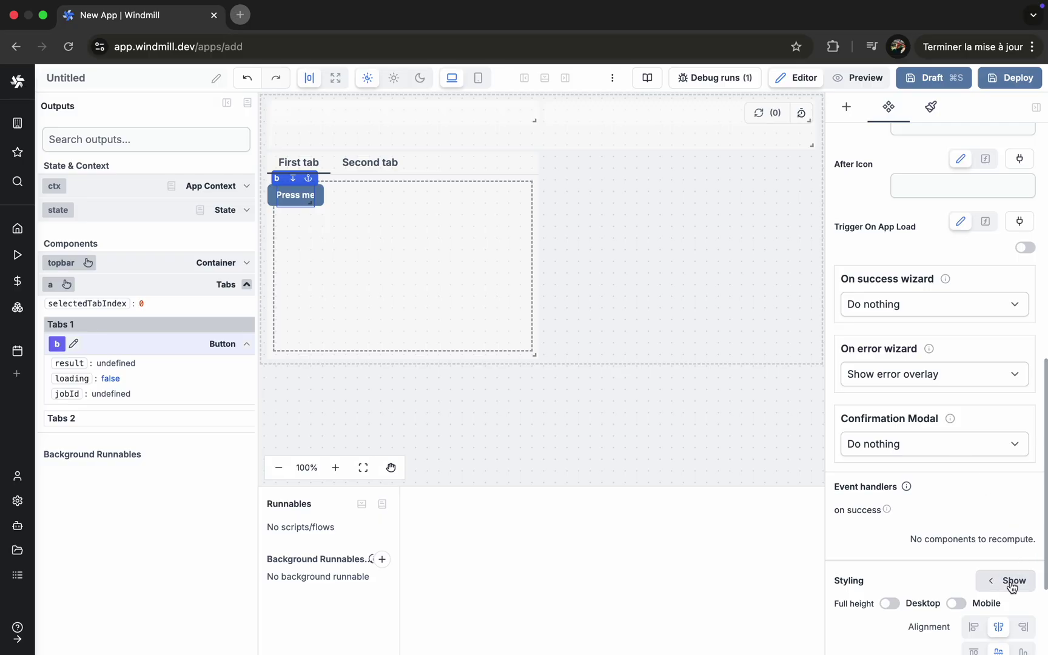
left_click(1006, 580)
left_click(196, 352)
type("bg-gr")
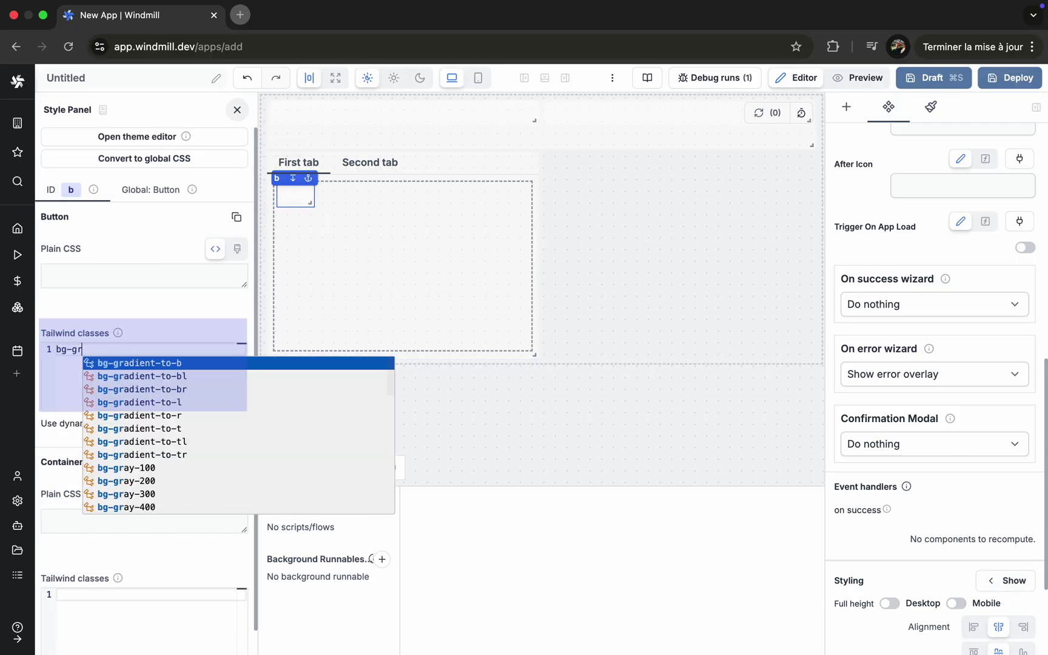
type("een-600")
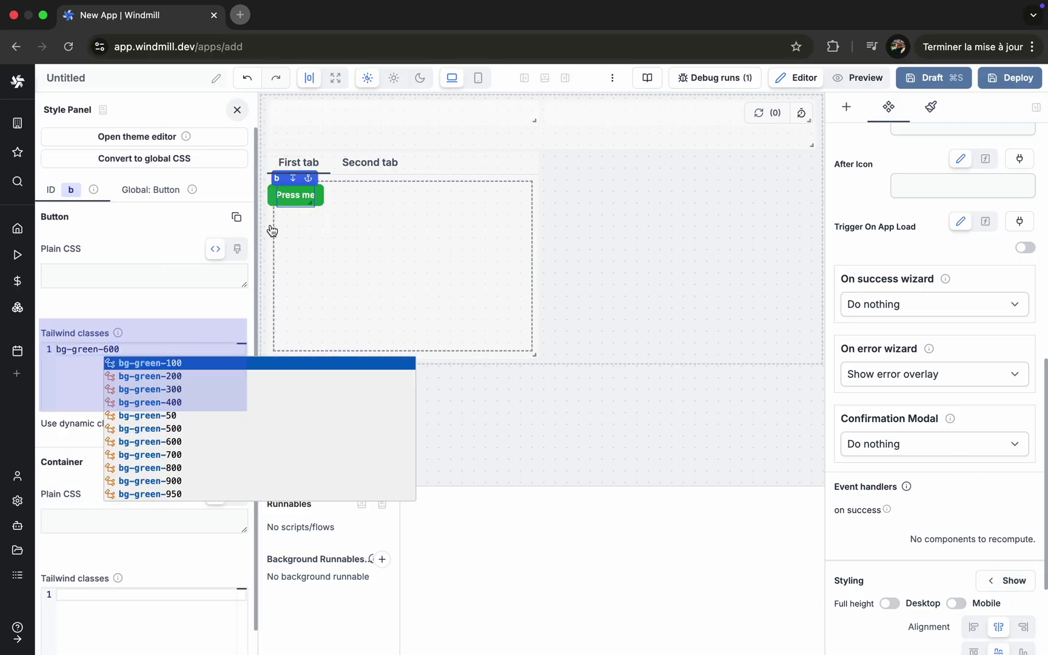
key("Escape")
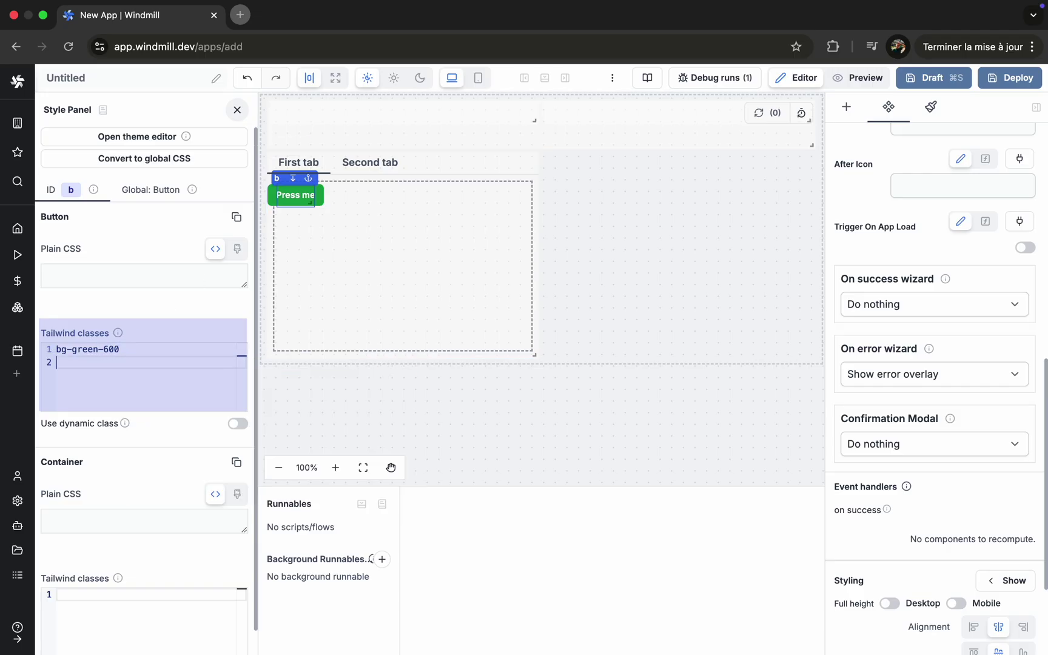
type("text-2xl")
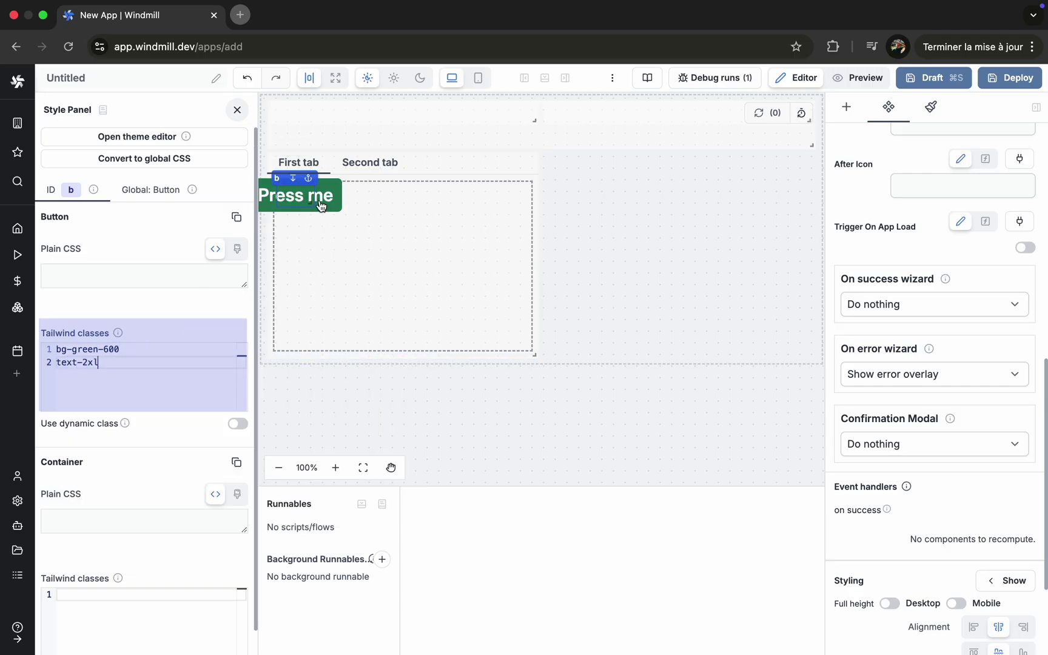
left_click_drag(297, 195, 376, 241)
Step: Preview the Important Client and Titan Project themes, then apply Titan Project
left_click(723, 223)
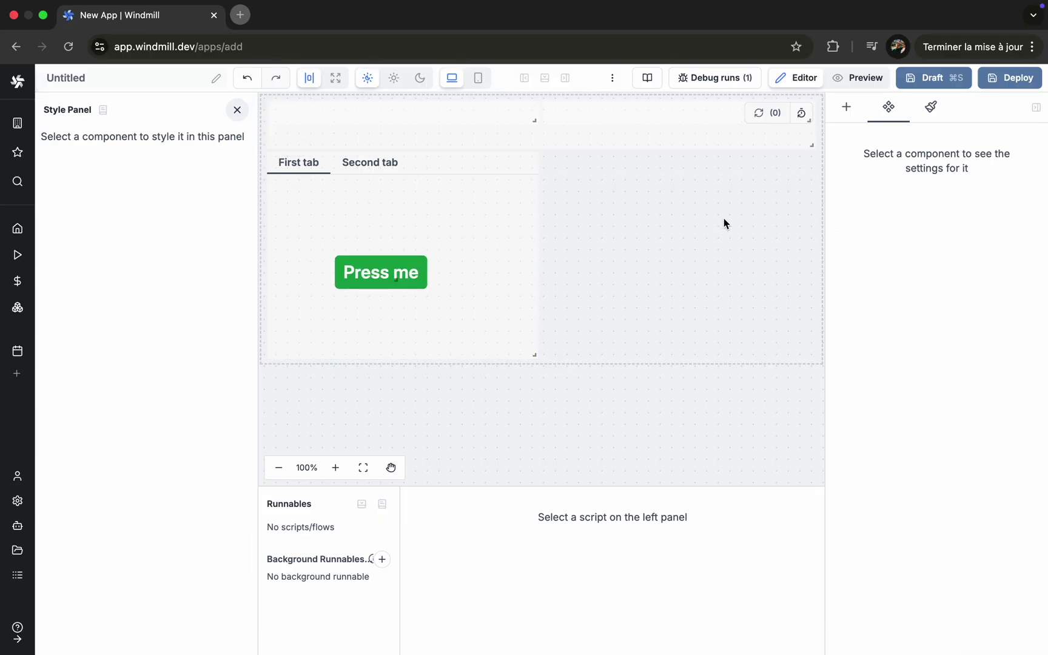
left_click(930, 112)
left_click(865, 132)
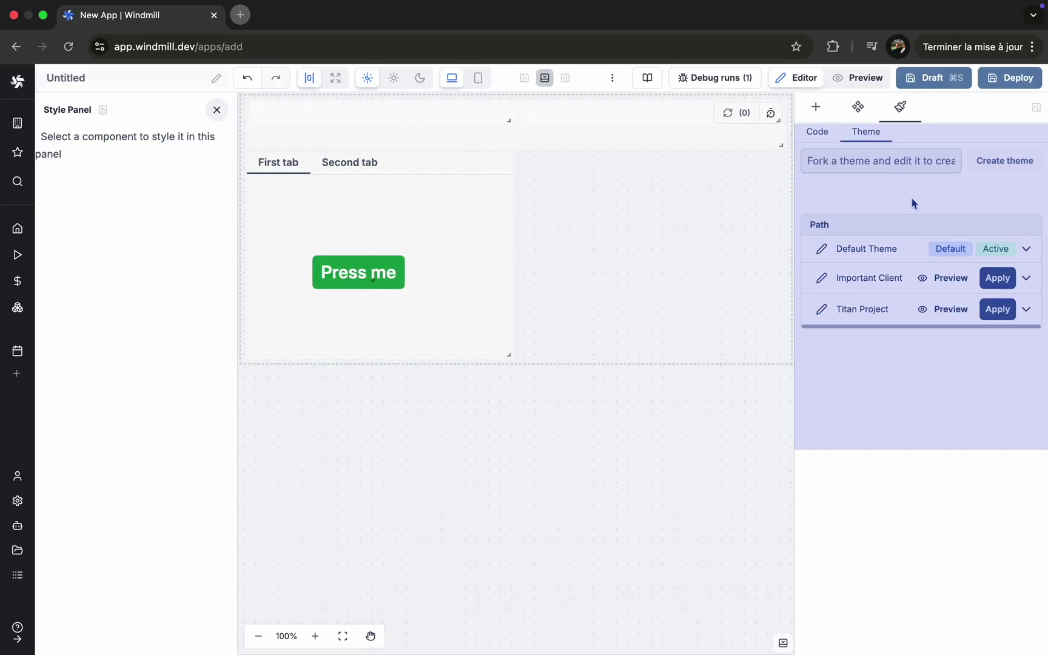
left_click(943, 278)
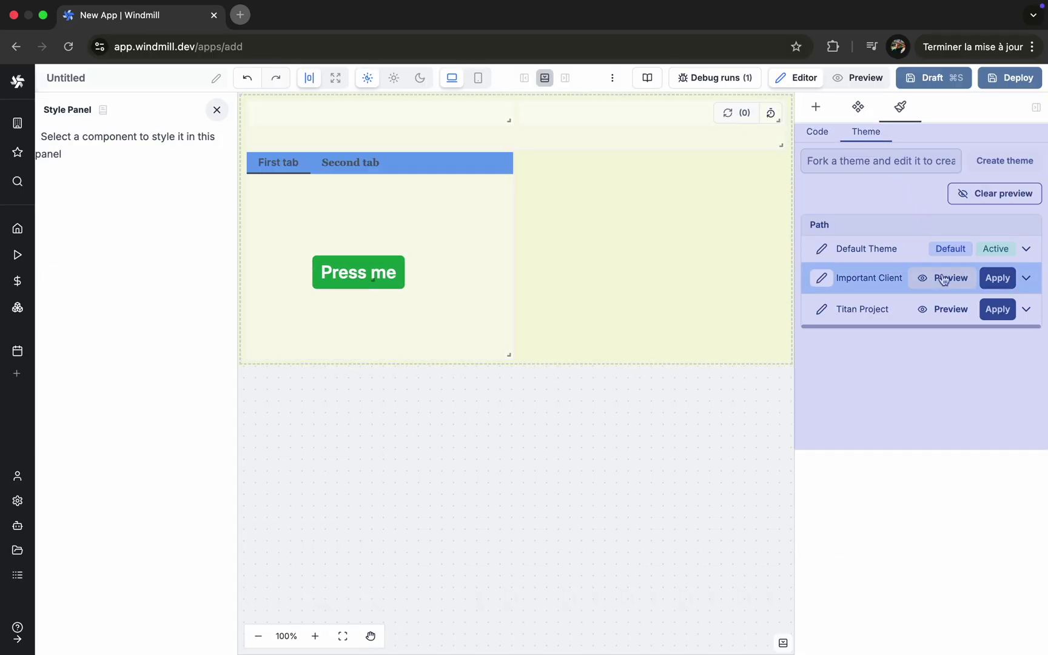
left_click(947, 310)
left_click(996, 309)
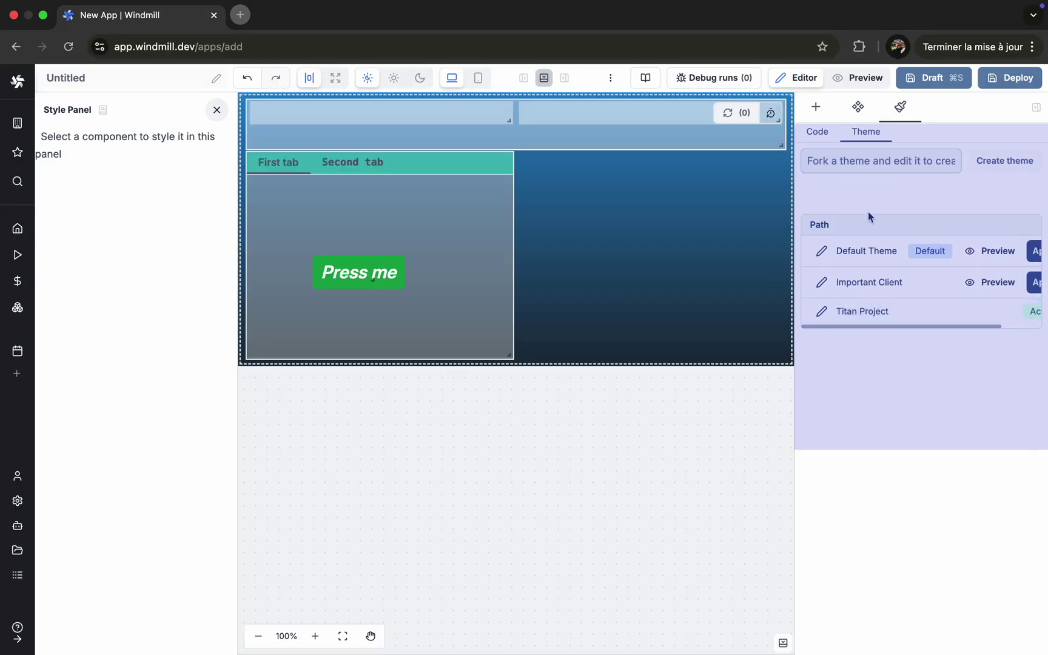
Step: Inspect the active theme's CSS code, expanding and collapsing the AgCharts selectors
left_click(814, 133)
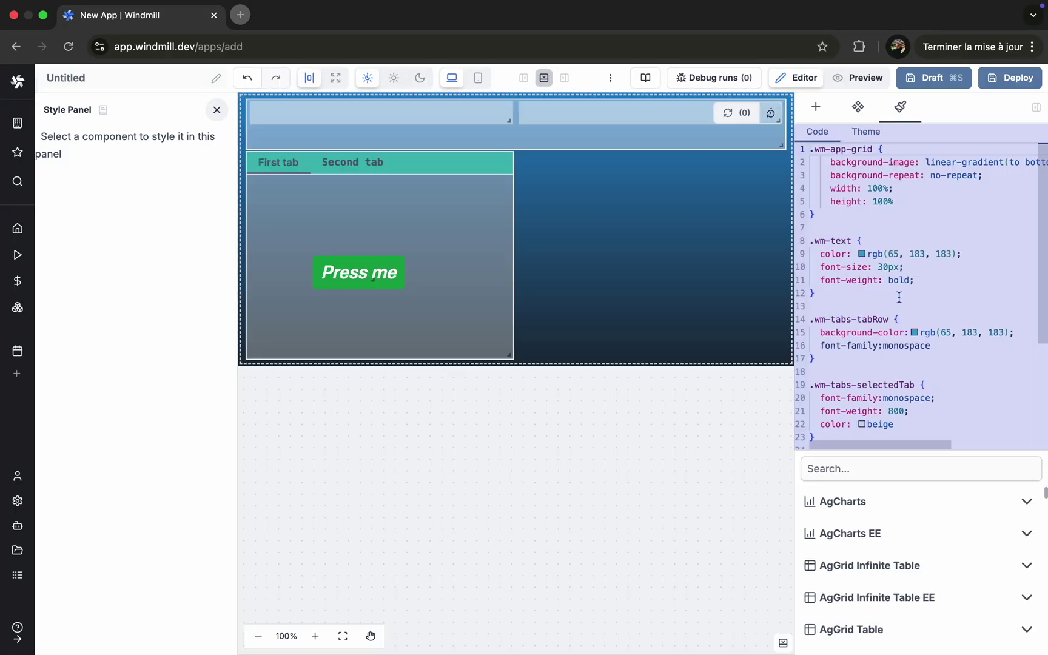
scroll(873, 350, "down", 5)
scroll(873, 351, "up", 5)
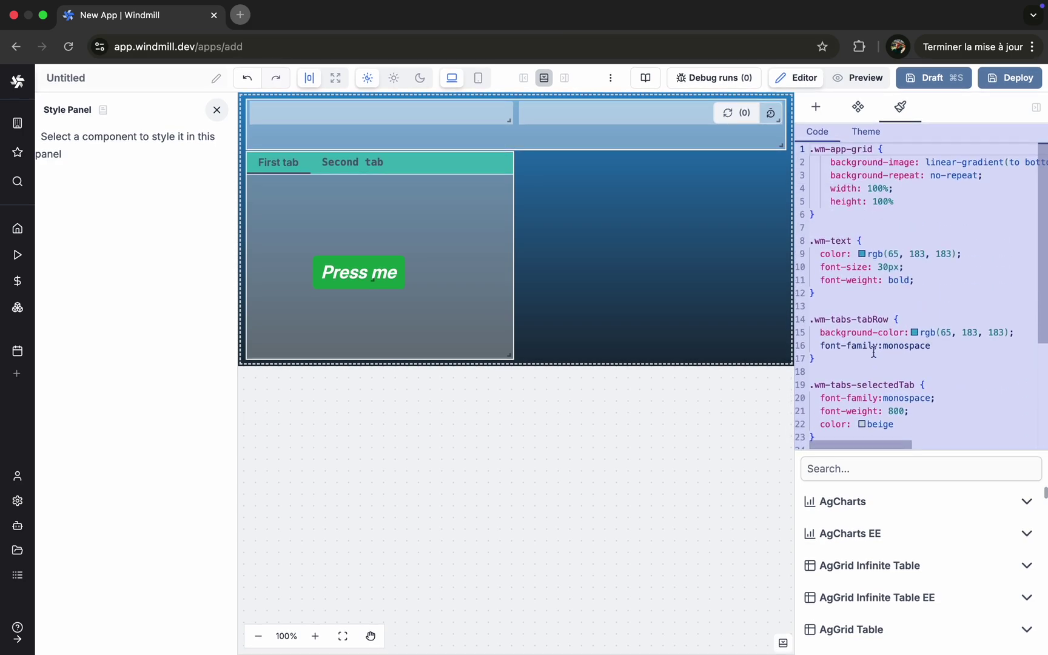
left_click(884, 513)
scroll(930, 549, "down", 1)
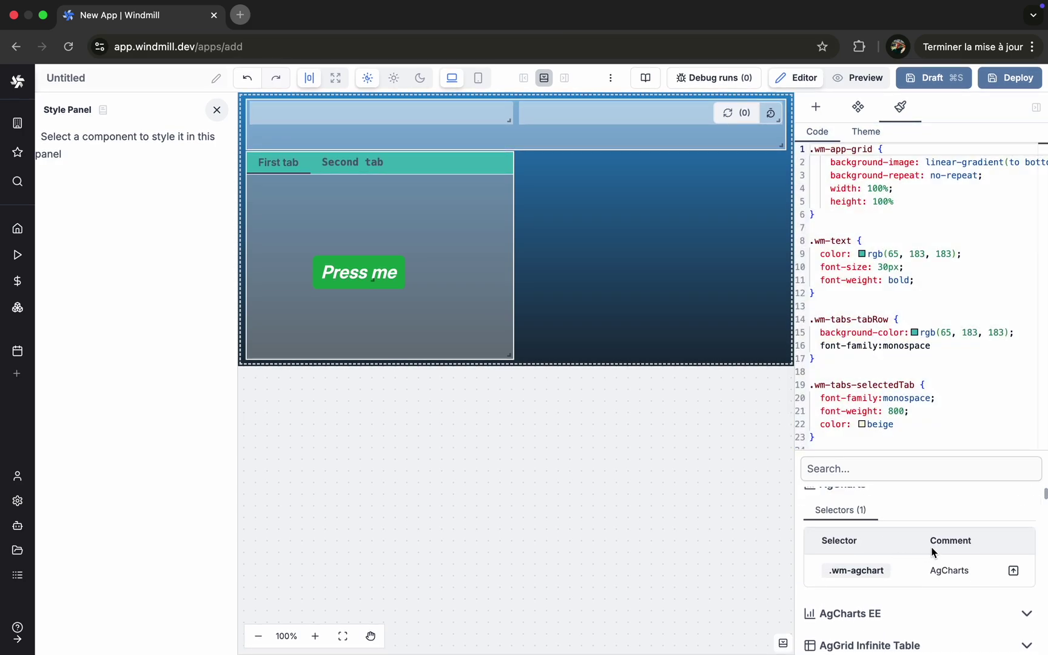
scroll(931, 554, "up", 1)
left_click(1026, 508)
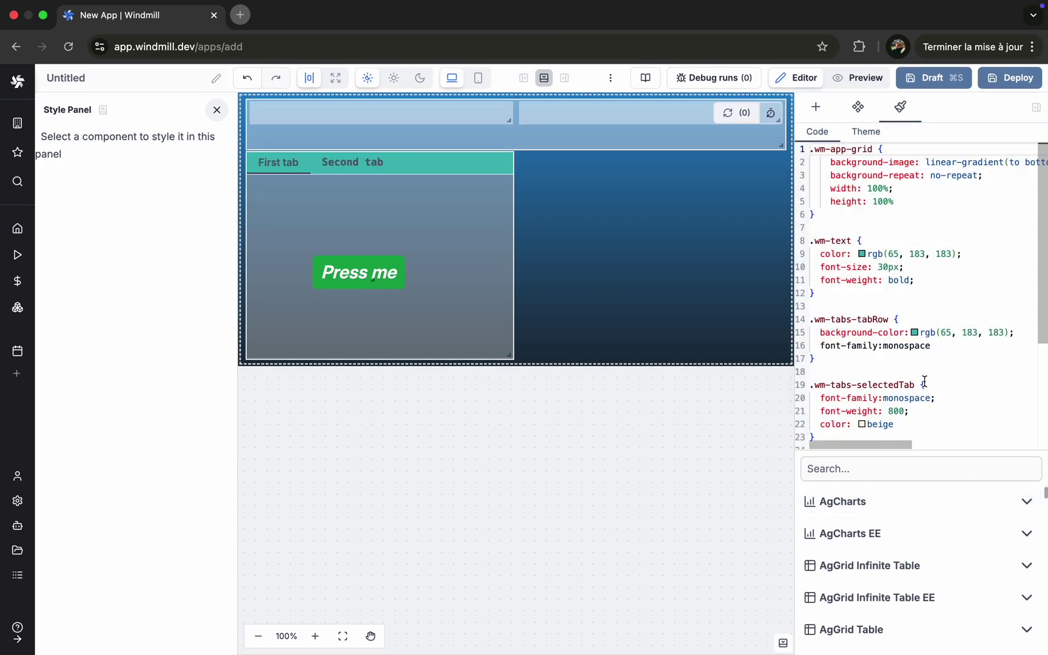
Step: Discard the unsaved app changes and open the Cooking recipes app from Home
left_click(9, 86)
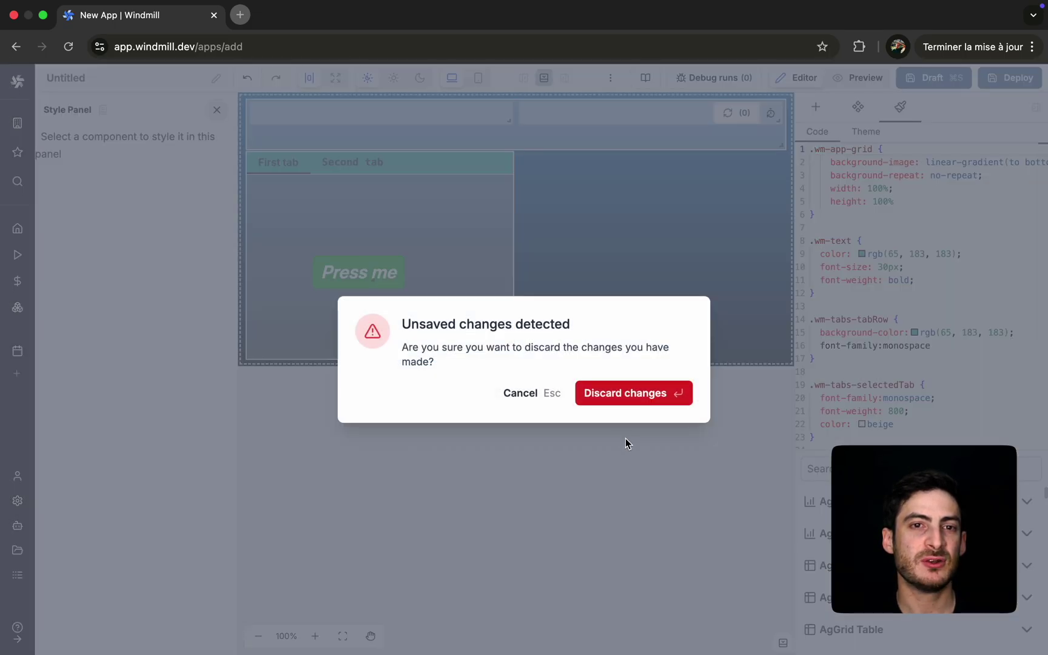
left_click(590, 389)
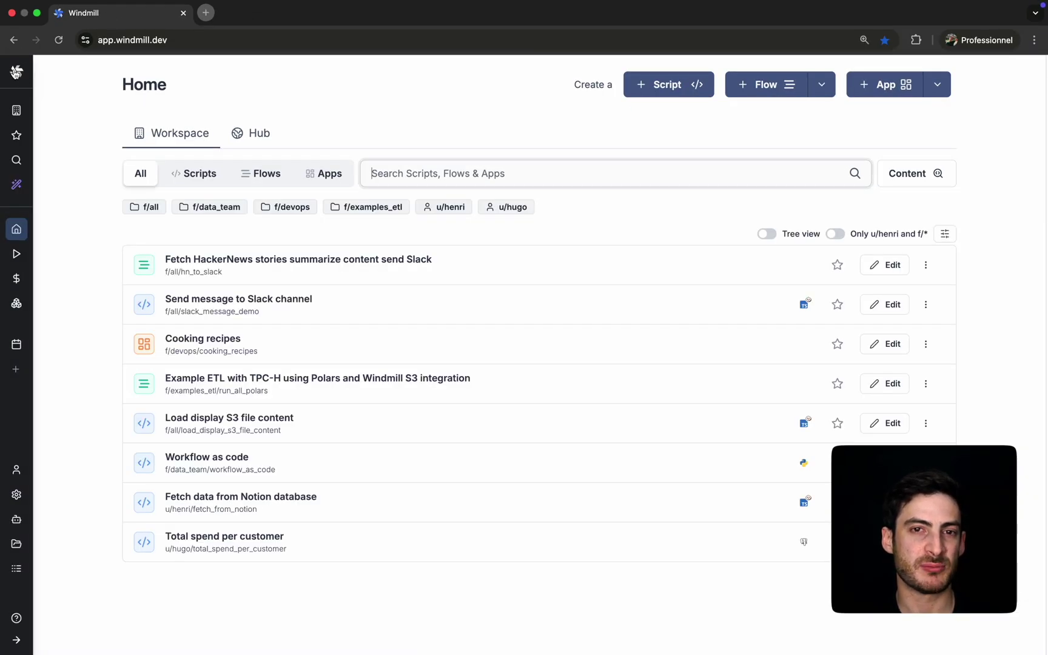
left_click(236, 358)
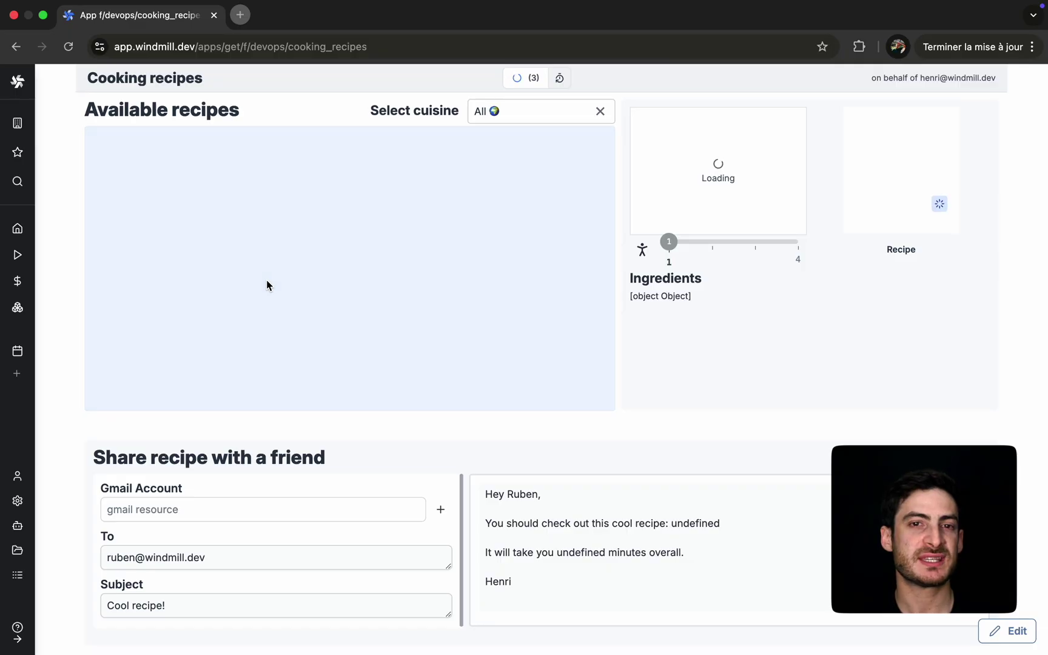
Step: Browse several recipes, then filter the recipe table to American cuisine
left_click(269, 209)
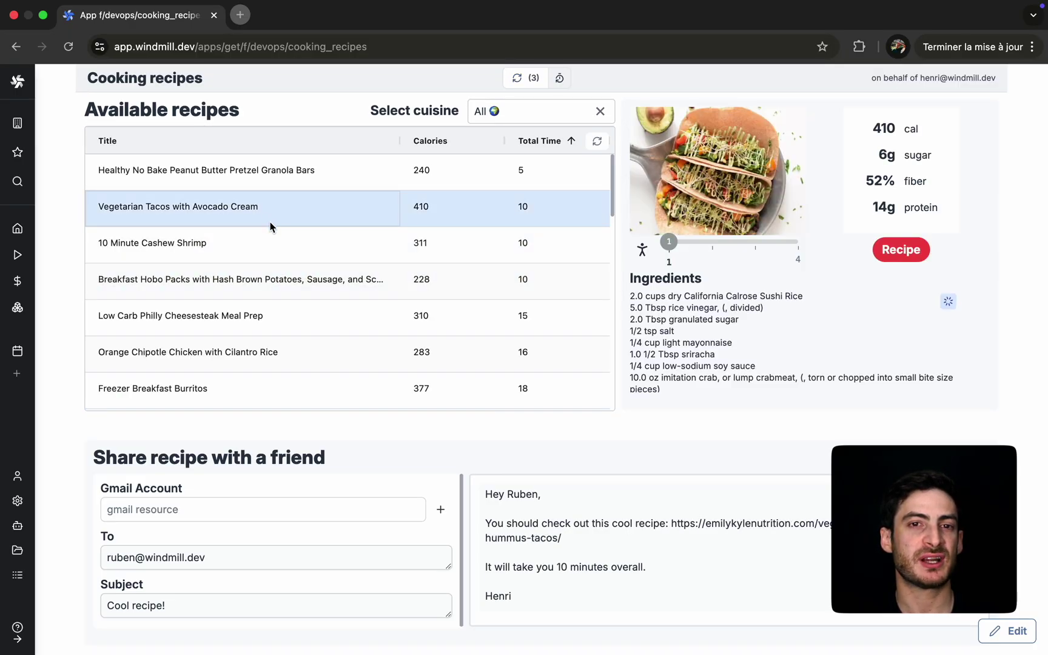
left_click(273, 258)
left_click(274, 319)
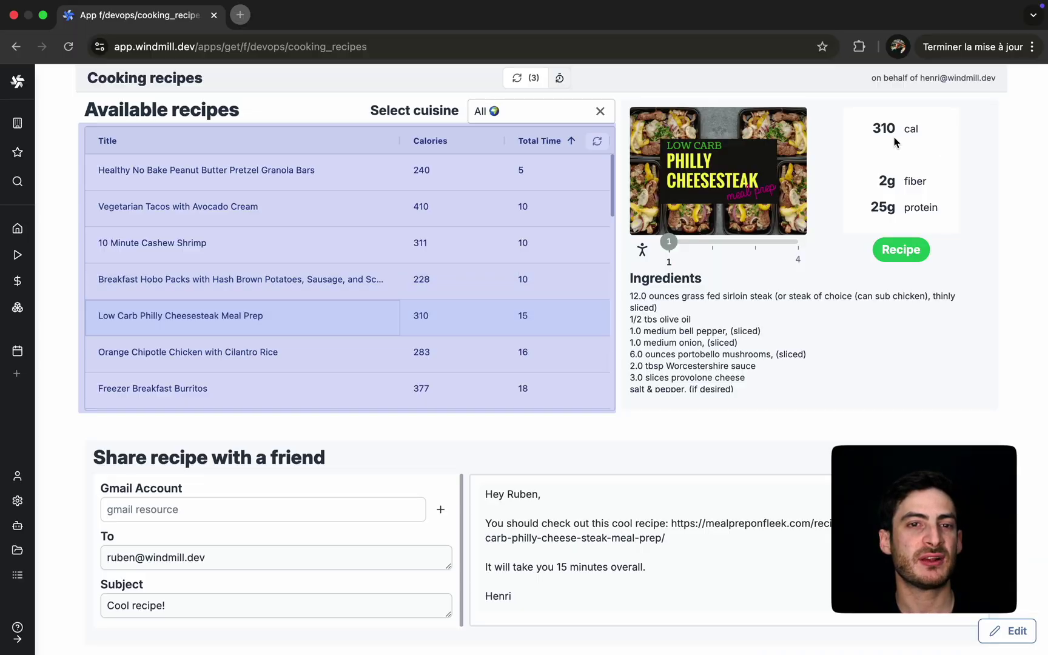
left_click(489, 239)
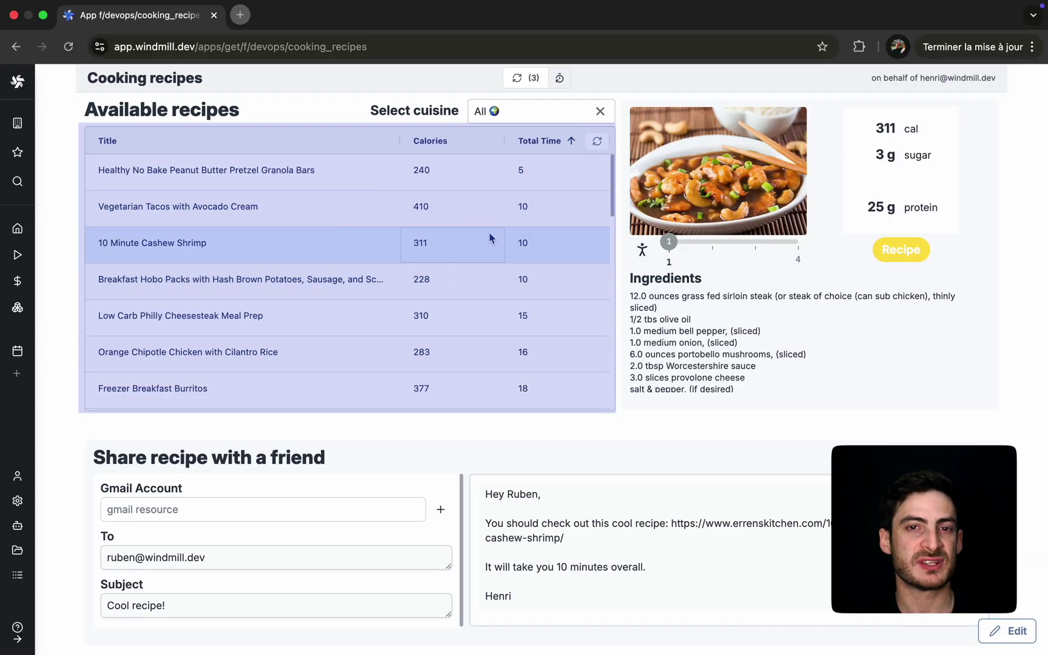
left_click(459, 185)
left_click(519, 112)
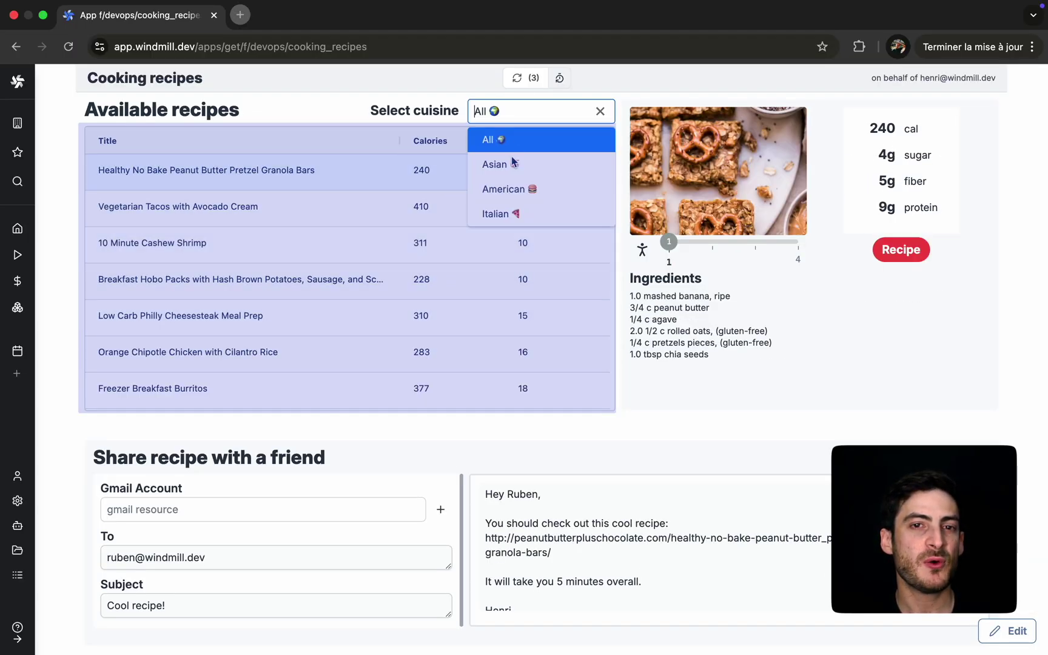
left_click(511, 189)
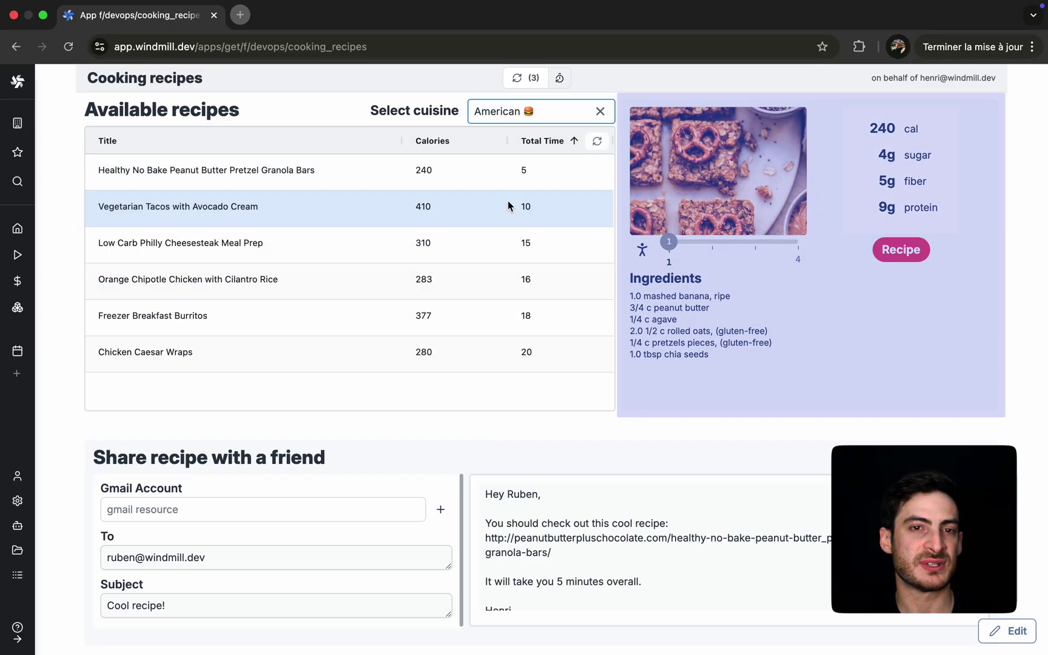
Step: Show the Orange Chipotle Chicken with Cilantro Rice recipe and raise the portions from 1 to 2
left_click(471, 254)
left_click(461, 291)
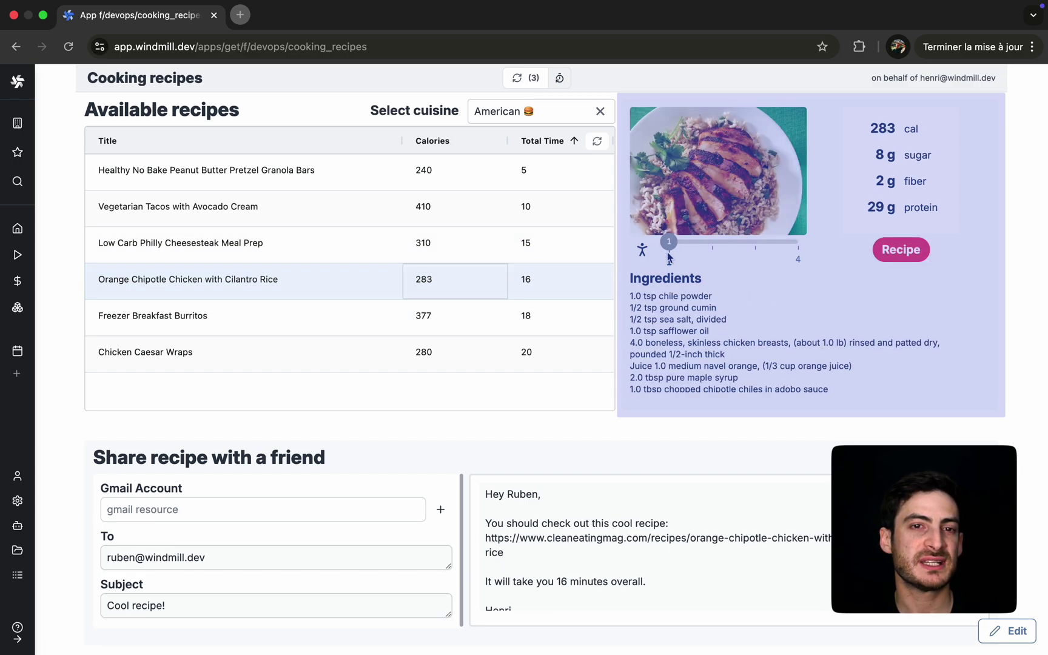
left_click_drag(668, 241, 723, 248)
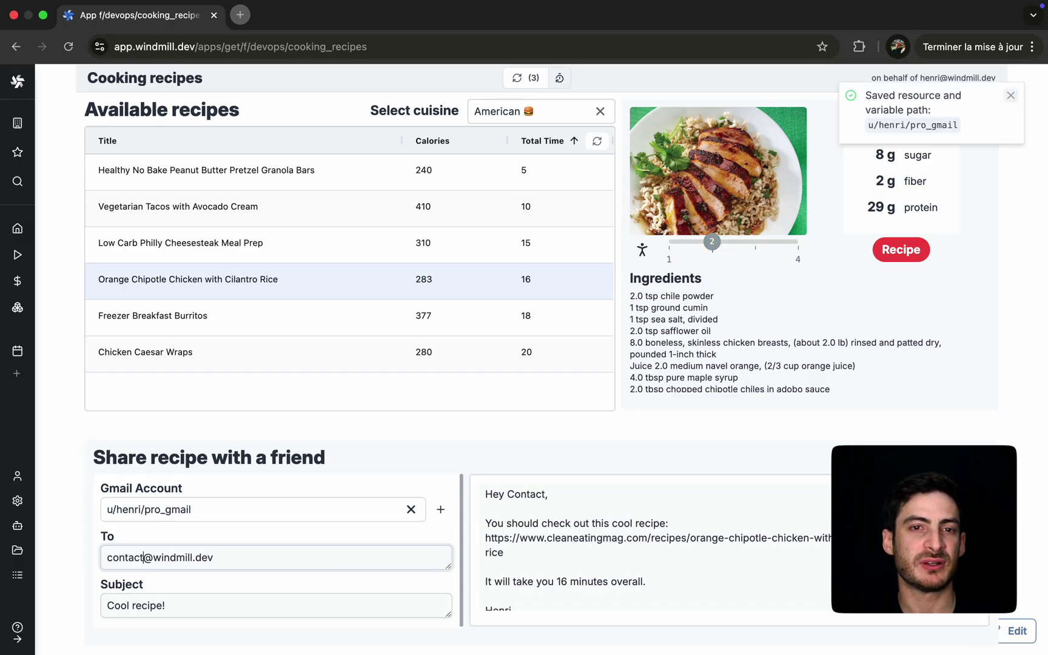
Step: Add a new line at the end of the share email's message body, then click away
left_click(597, 581)
key("Return")
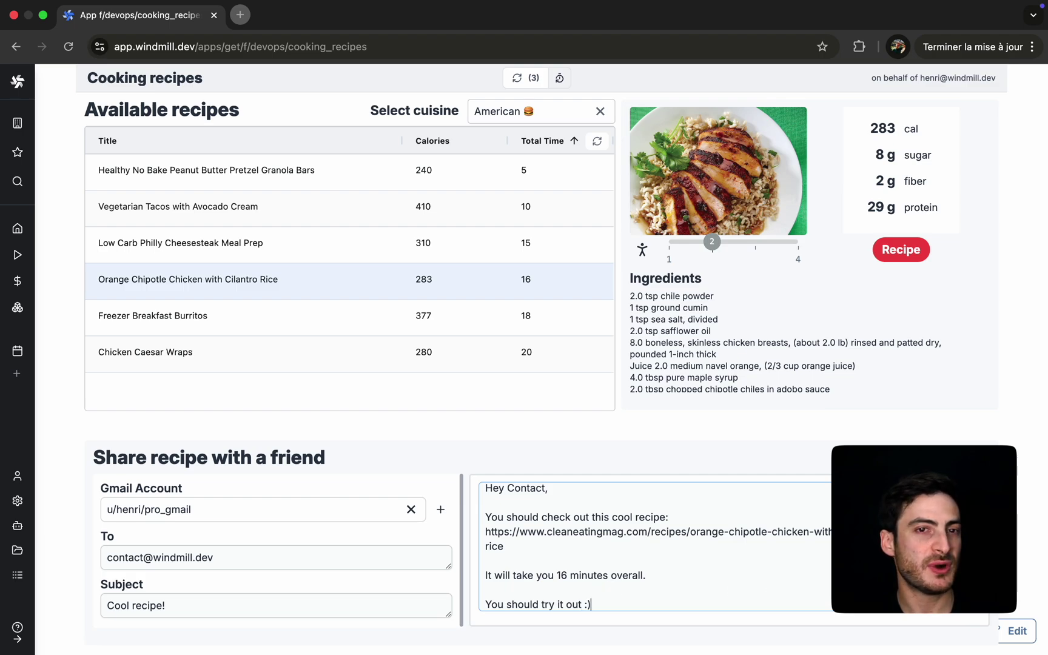
left_click(962, 612)
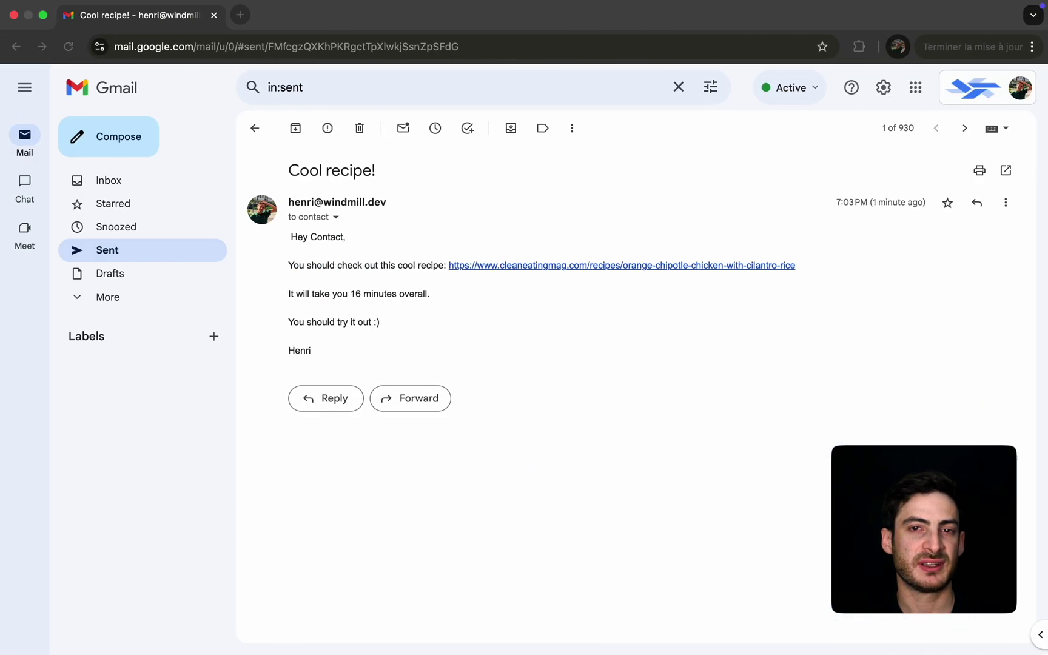